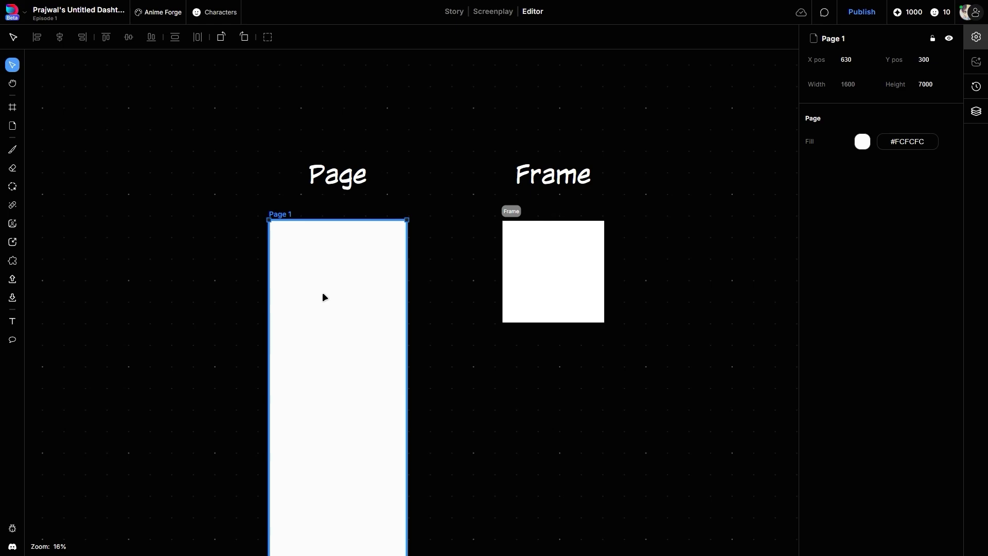
Select the white frame and Page 1 alternately to compare their properties.
{"action": "left_click", "coordinate": [527, 283]}
{"action": "left_click", "coordinate": [357, 298]}
{"action": "left_click", "coordinate": [516, 368]}
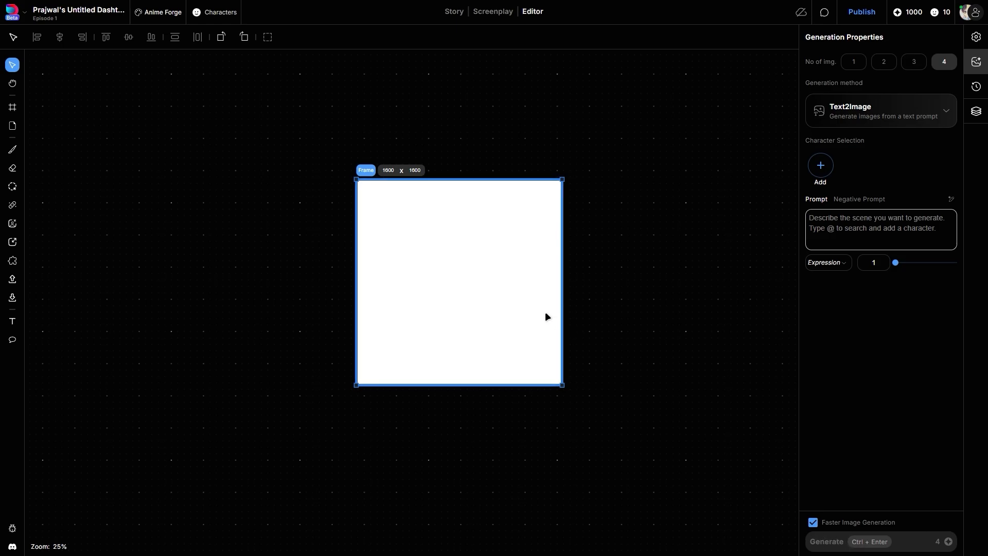
Place an image of a cloudy blue sky over green fields inside the frame.
{"action": "left_click_drag", "start_coordinate": [881, 230], "coordinate": [456, 294]}
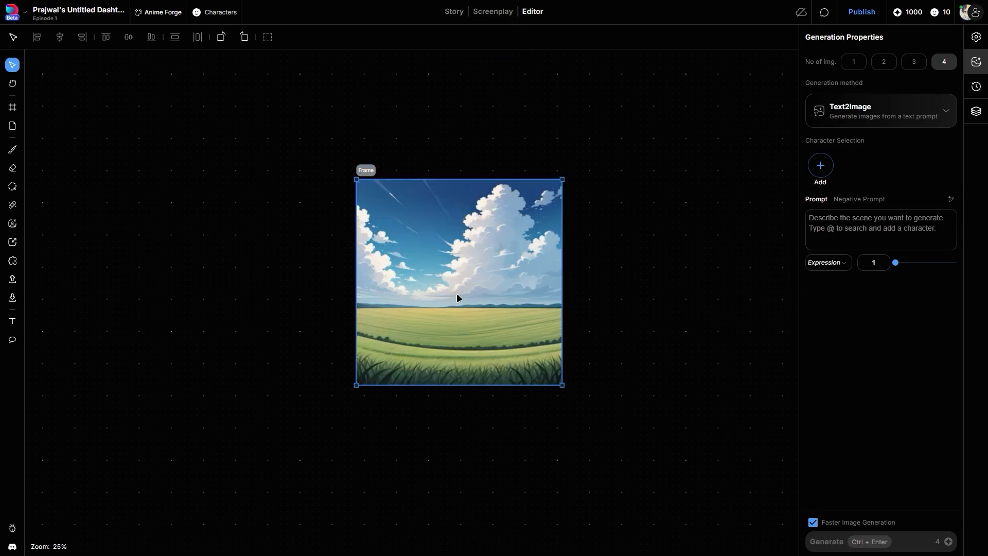
{"action": "left_click_drag", "start_coordinate": [882, 230], "coordinate": [489, 293]}
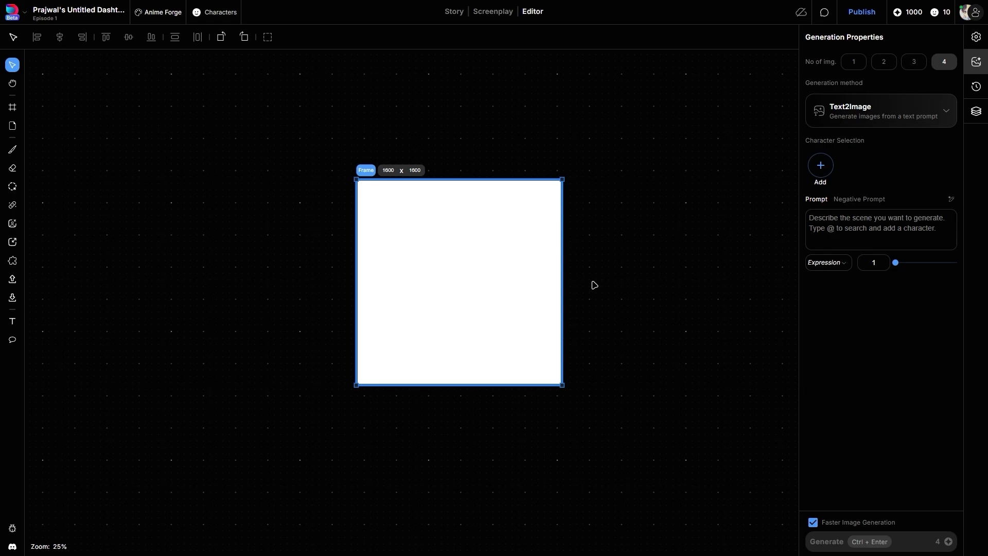
Resize the empty frame to 1400 × 1200 by pulling in its right and lower edges.
{"action": "left_click_drag", "start_coordinate": [567, 287], "coordinate": [536, 286]}
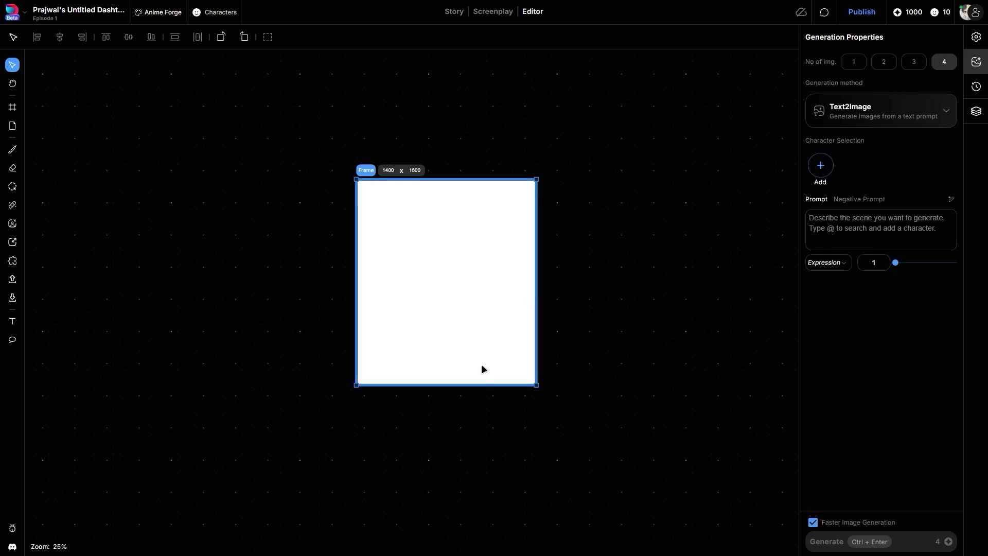
{"action": "left_click_drag", "start_coordinate": [468, 383], "coordinate": [469, 331]}
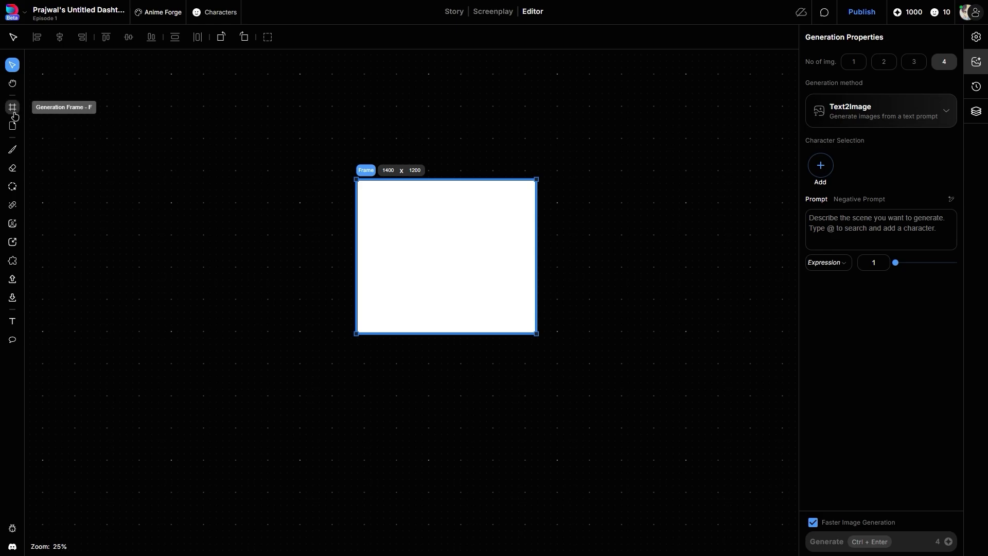
Look through the image count options and the available generation methods, keeping four images and Text2Image.
{"action": "left_click", "coordinate": [882, 64]}
{"action": "left_click", "coordinate": [945, 62]}
{"action": "left_click", "coordinate": [936, 106]}
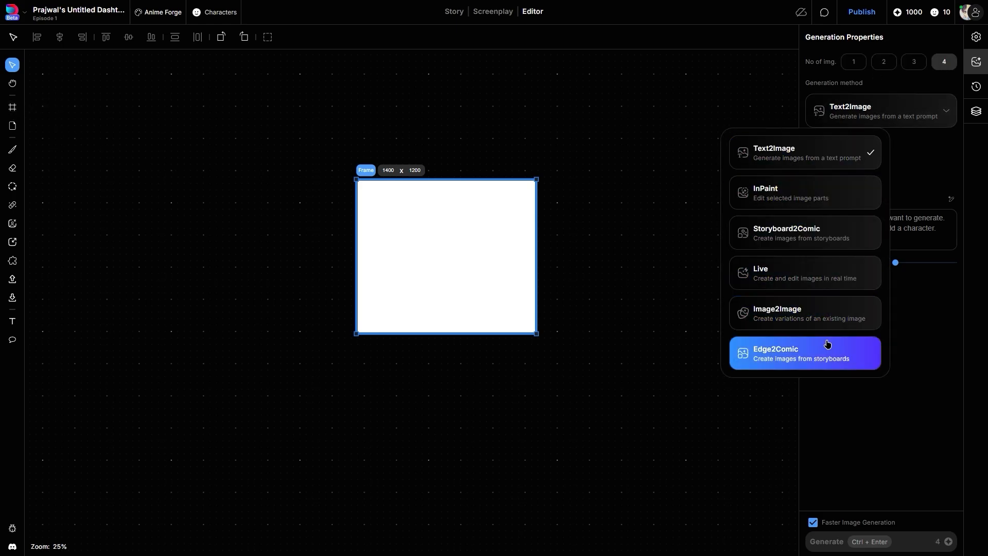
{"action": "left_click", "coordinate": [940, 117]}
Set the frame's width to 1600 in its properties.
{"action": "left_click", "coordinate": [976, 37]}
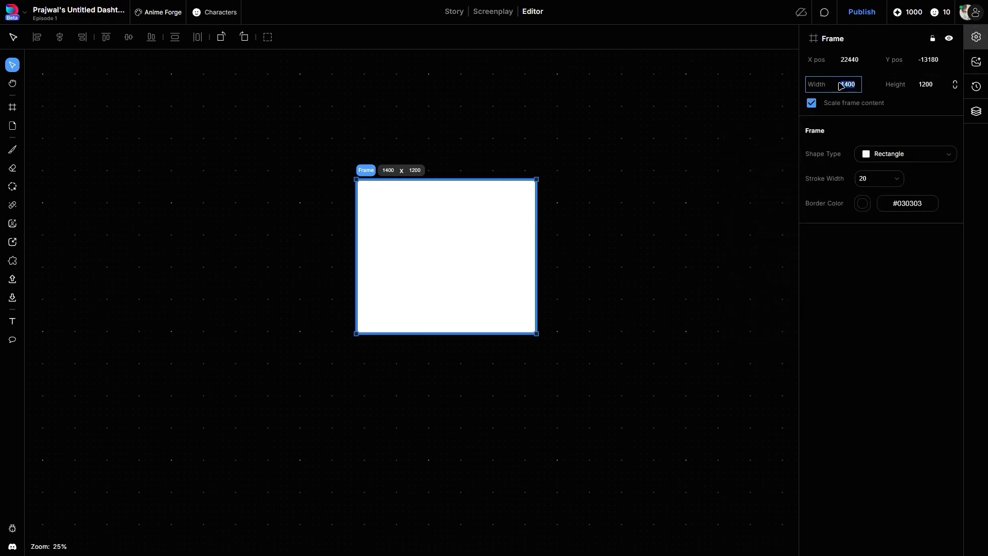
{"action": "left_click", "coordinate": [858, 84]}
{"action": "type", "text": "1600"}
{"action": "left_click", "coordinate": [921, 84]}
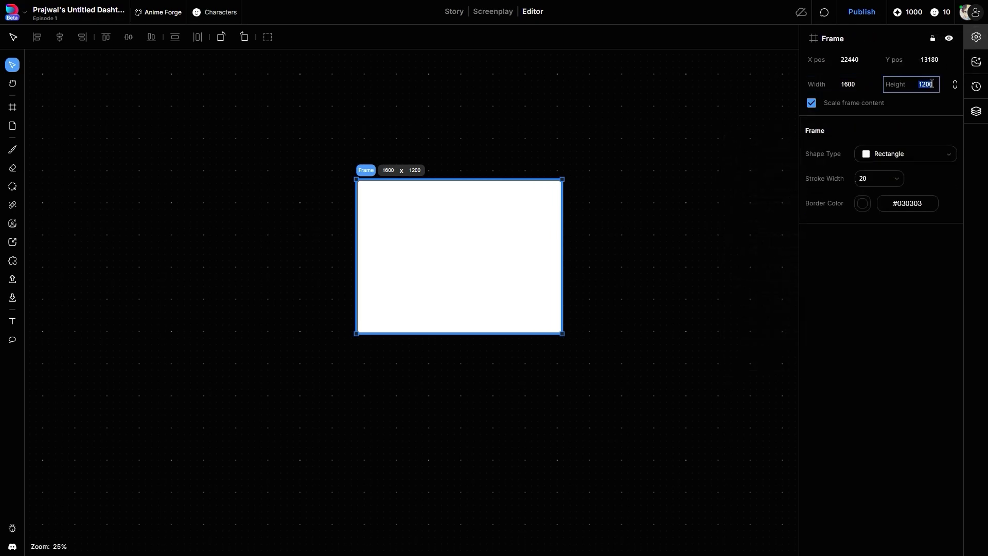
Change the frame's shape type to Trapezoid.
{"action": "left_click", "coordinate": [914, 158]}
{"action": "left_click", "coordinate": [861, 217]}
{"action": "left_click", "coordinate": [893, 154]}
{"action": "left_click", "coordinate": [931, 249]}
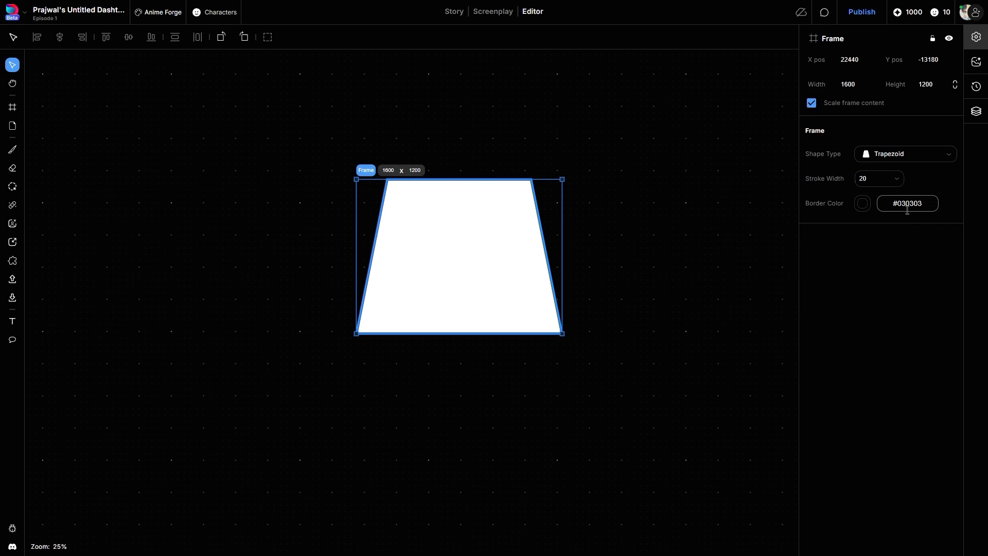
Set the trapezoid frame's stroke width to 40 and choose a bright purple border color.
{"action": "left_click", "coordinate": [868, 178]}
{"action": "key", "text": "BackSpace"}
{"action": "key", "text": "BackSpace"}
{"action": "type", "text": "40"}
{"action": "left_click", "coordinate": [863, 203]}
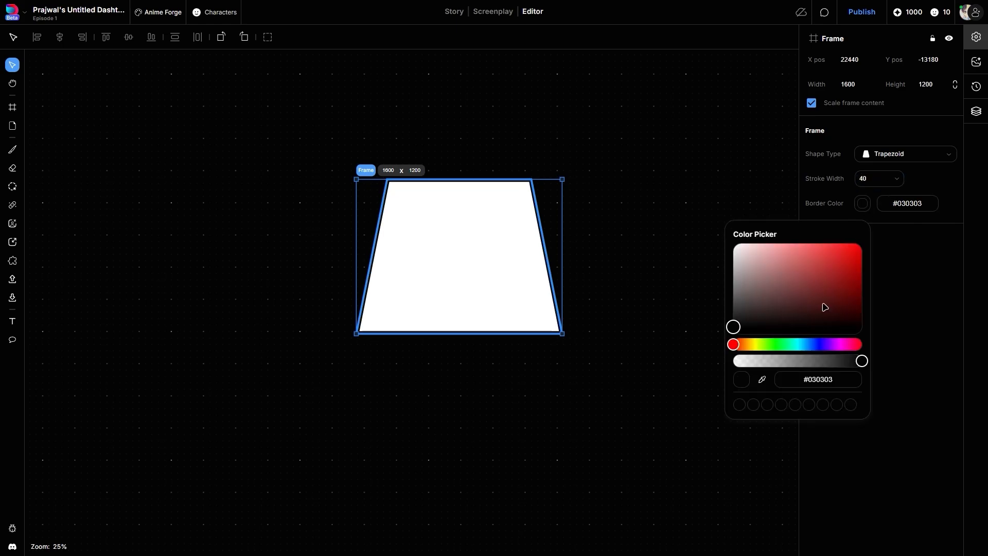
{"action": "left_click_drag", "start_coordinate": [814, 345], "coordinate": [832, 345]}
{"action": "left_click", "coordinate": [852, 258]}
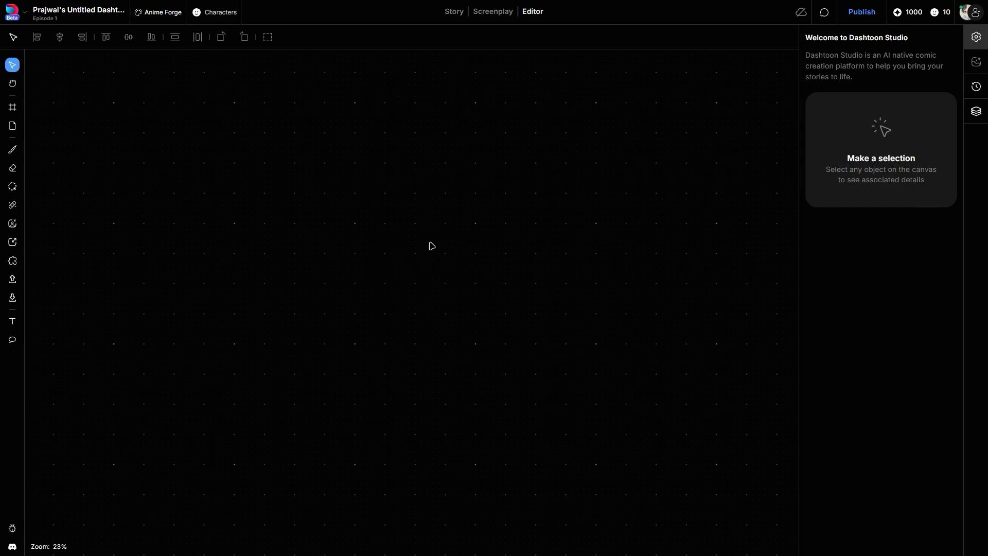
Place a default 1024 × 1024 frame on the empty canvas and delete it.
{"action": "left_click", "coordinate": [13, 108]}
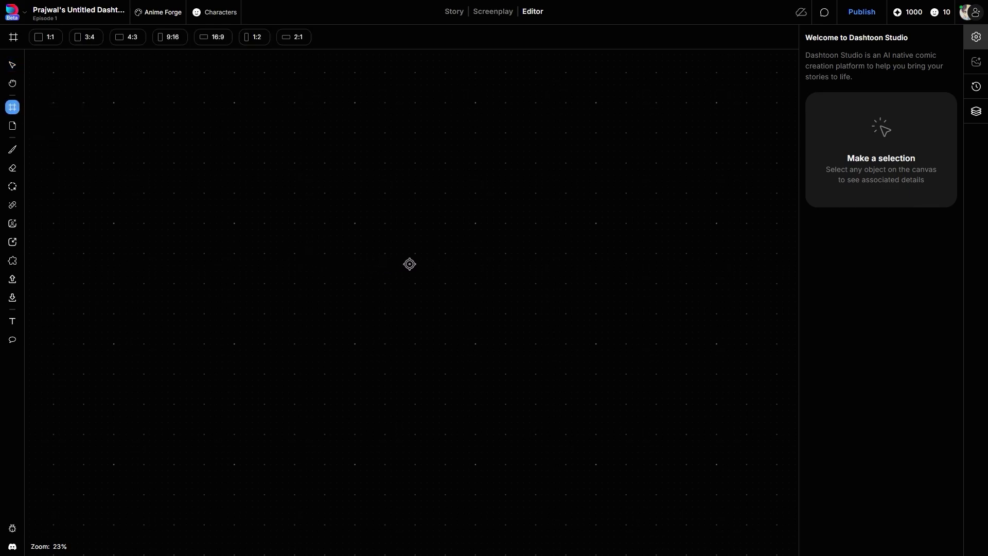
{"action": "left_click", "coordinate": [415, 249]}
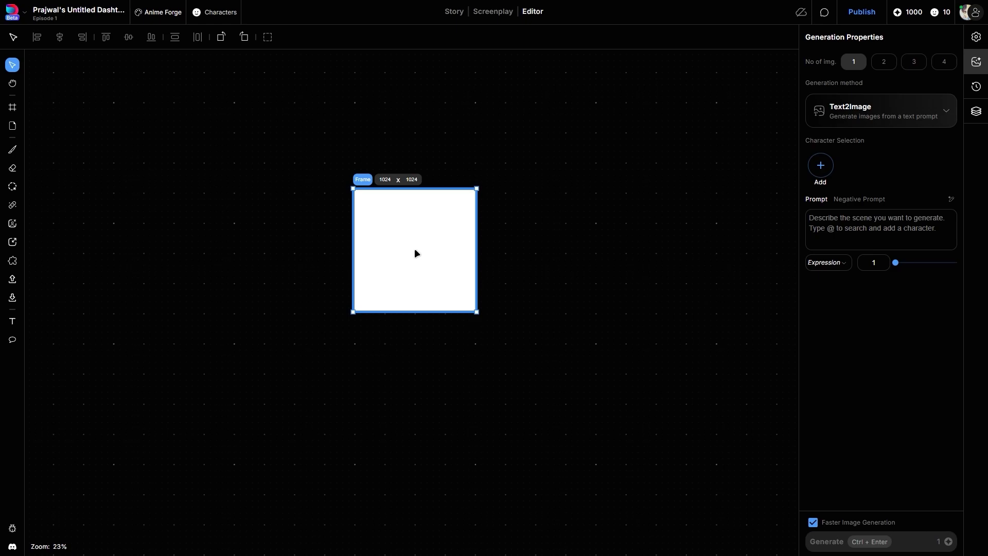
{"action": "key", "text": "Delete"}
Add a default square frame, a 16:9 frame and a 9:16 frame in a row, lining up their lower edges.
{"action": "key", "text": "f"}
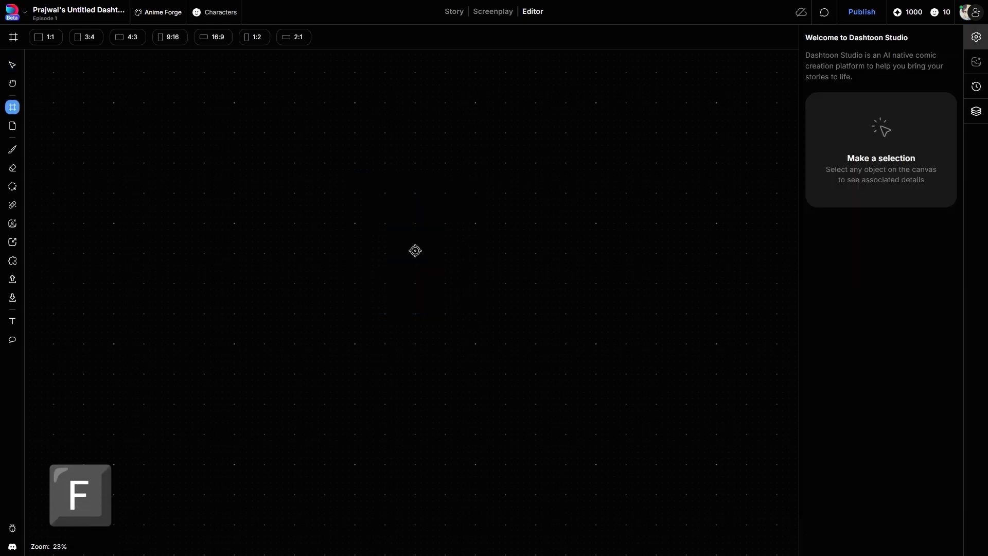
{"action": "left_click", "coordinate": [415, 250]}
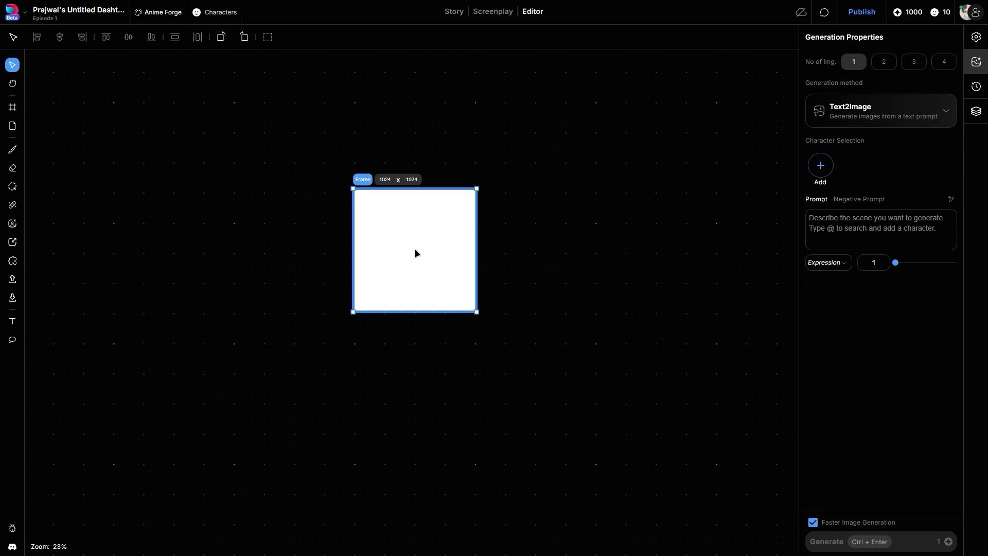
{"action": "left_click", "coordinate": [12, 107]}
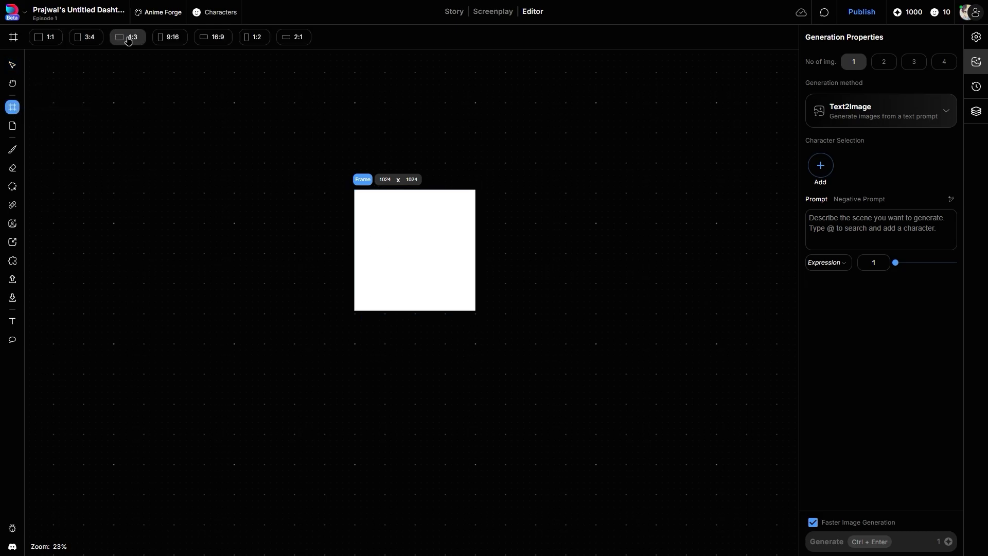
{"action": "left_click", "coordinate": [216, 38]}
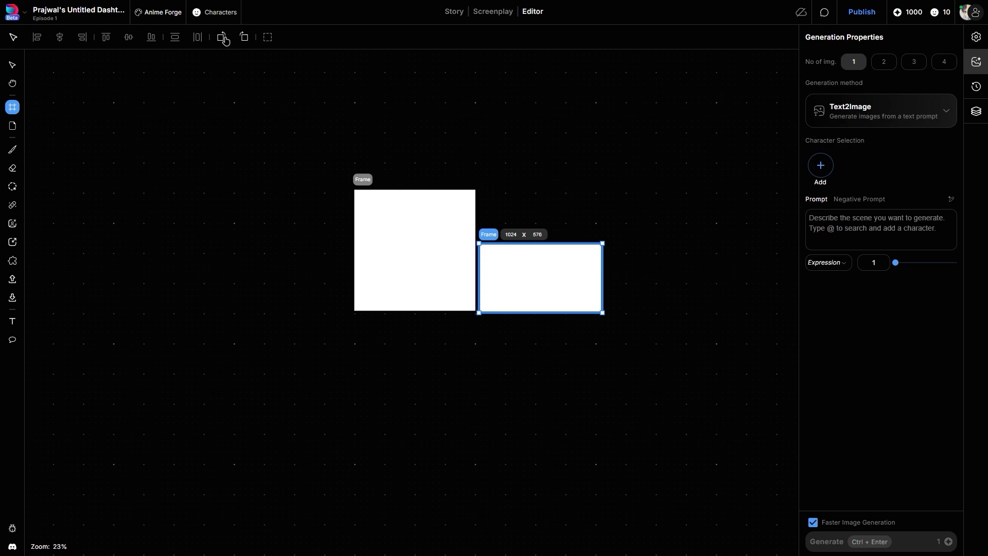
{"action": "left_click", "coordinate": [12, 107]}
{"action": "left_click", "coordinate": [172, 38]}
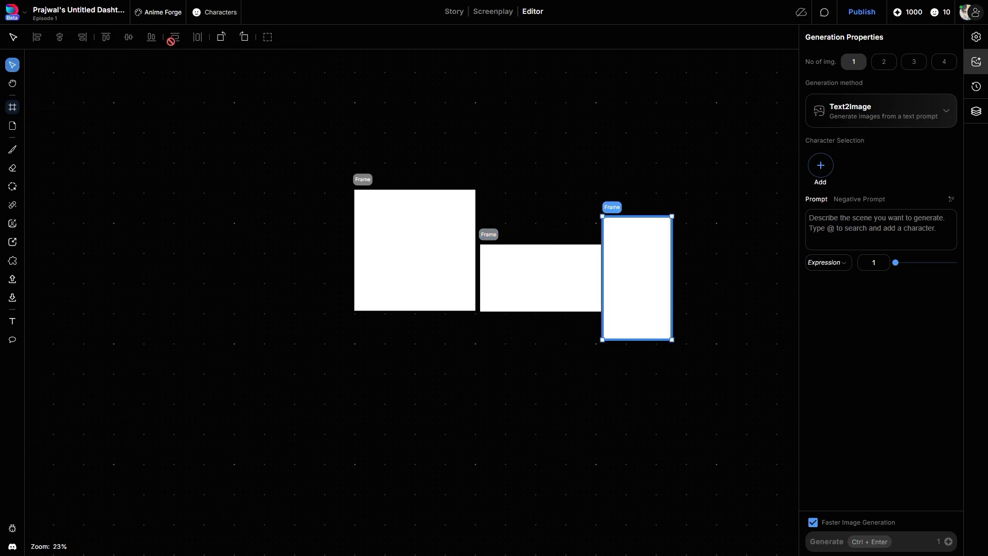
{"action": "left_click_drag", "start_coordinate": [639, 289], "coordinate": [643, 263]}
Widen the square frame leftward to 1300 and extend it from its upper-left corner.
{"action": "left_click", "coordinate": [424, 284]}
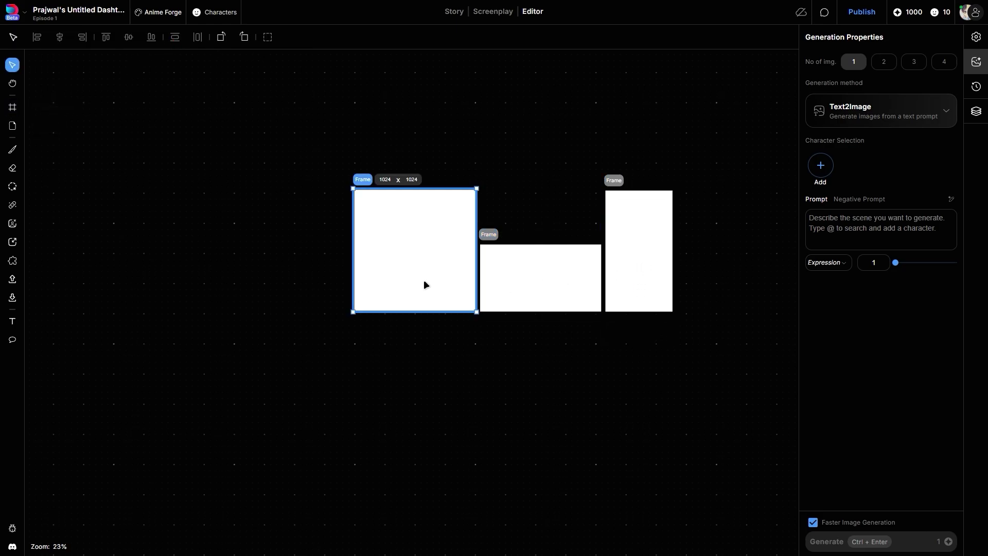
{"action": "left_click_drag", "start_coordinate": [353, 276], "coordinate": [320, 274]}
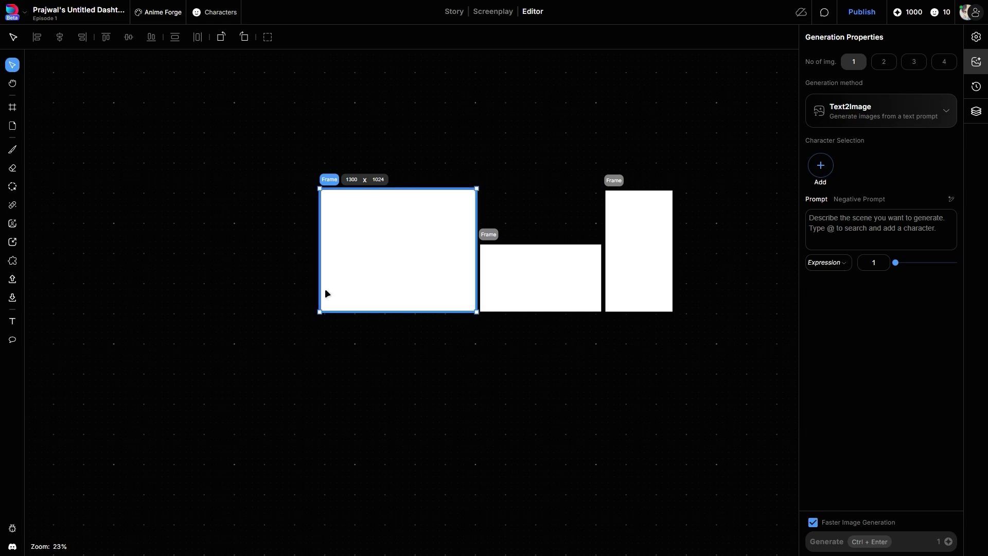
{"action": "left_click_drag", "start_coordinate": [316, 194], "coordinate": [311, 164]}
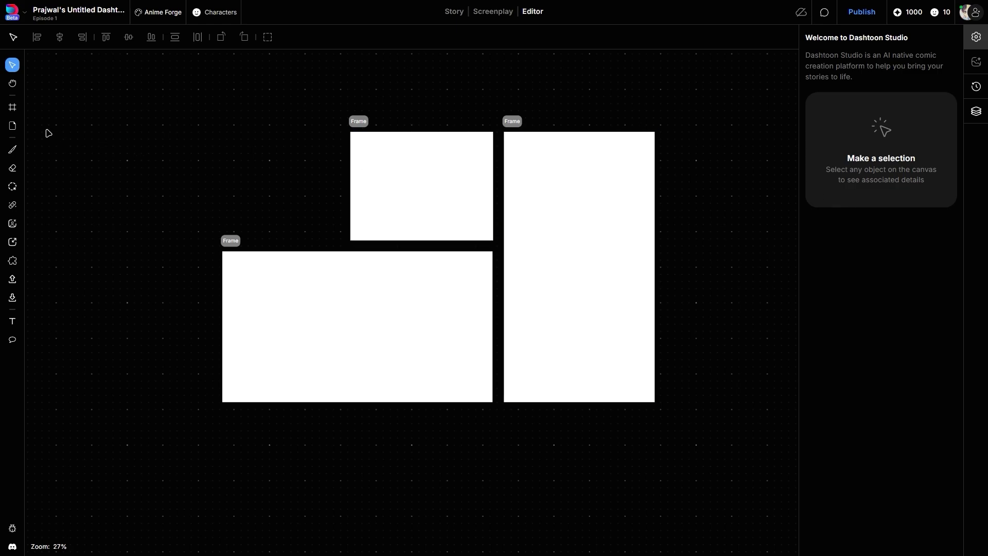
Sketch a standing stick figure in the tall frame with the black Hard Brush at width 2.
{"action": "left_click", "coordinate": [12, 149]}
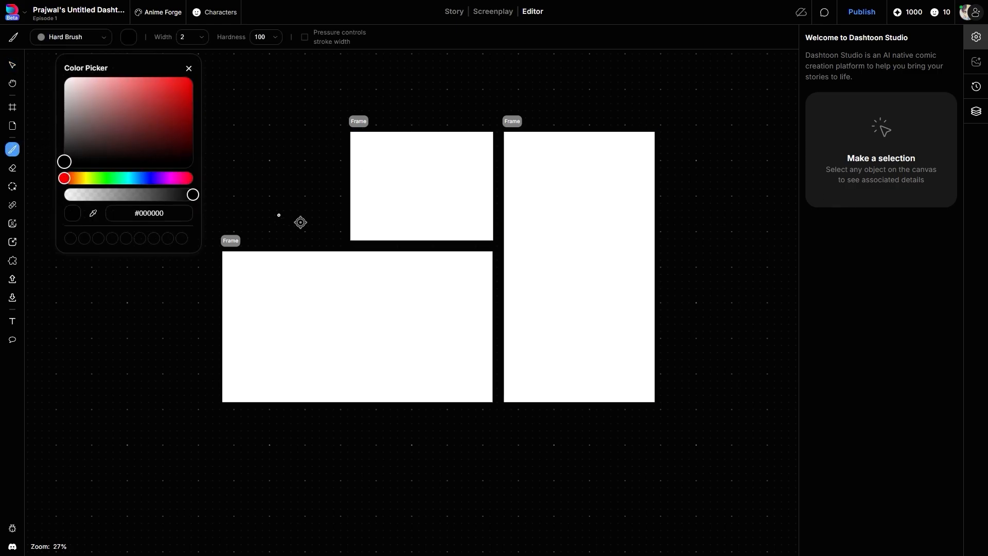
{"action": "mouse_move", "coordinate": [581, 151]}
{"action": "left_mouse_down"}
{"action": "mouse_move", "coordinate": [616, 186]}
{"action": "mouse_move", "coordinate": [584, 148]}
{"action": "left_mouse_up"}
{"action": "mouse_move", "coordinate": [592, 210]}
{"action": "left_mouse_down"}
{"action": "mouse_move", "coordinate": [556, 338]}
{"action": "mouse_move", "coordinate": [631, 338]}
{"action": "left_mouse_up"}
{"action": "mouse_move", "coordinate": [583, 189]}
{"action": "left_mouse_down"}
{"action": "mouse_move", "coordinate": [578, 221]}
{"action": "mouse_move", "coordinate": [651, 258]}
{"action": "left_mouse_up"}
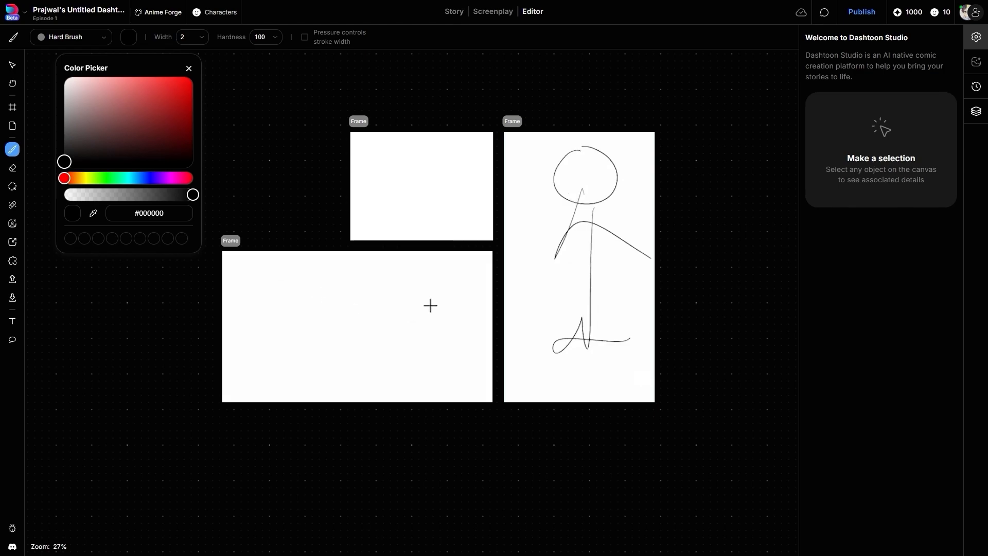
Sketch an oval table in the wide frame with a seated stick figure at each end and one behind it.
{"action": "mouse_move", "coordinate": [448, 320]}
{"action": "left_mouse_down"}
{"action": "mouse_move", "coordinate": [469, 345]}
{"action": "mouse_move", "coordinate": [444, 310]}
{"action": "left_mouse_up"}
{"action": "mouse_move", "coordinate": [262, 287]}
{"action": "left_mouse_down"}
{"action": "mouse_move", "coordinate": [249, 317]}
{"action": "mouse_move", "coordinate": [248, 285]}
{"action": "left_mouse_up"}
{"action": "mouse_move", "coordinate": [252, 322]}
{"action": "left_mouse_down"}
{"action": "mouse_move", "coordinate": [284, 357]}
{"action": "mouse_move", "coordinate": [286, 381]}
{"action": "left_mouse_up"}
{"action": "left_click_drag", "start_coordinate": [253, 323], "coordinate": [280, 340]}
{"action": "mouse_move", "coordinate": [479, 284]}
{"action": "left_mouse_down"}
{"action": "mouse_move", "coordinate": [486, 307]}
{"action": "mouse_move", "coordinate": [476, 290]}
{"action": "left_mouse_up"}
{"action": "mouse_move", "coordinate": [481, 313]}
{"action": "left_mouse_down"}
{"action": "mouse_move", "coordinate": [481, 343]}
{"action": "mouse_move", "coordinate": [452, 355]}
{"action": "left_mouse_up"}
{"action": "left_click_drag", "start_coordinate": [452, 355], "coordinate": [454, 391]}
{"action": "left_click_drag", "start_coordinate": [488, 314], "coordinate": [464, 336]}
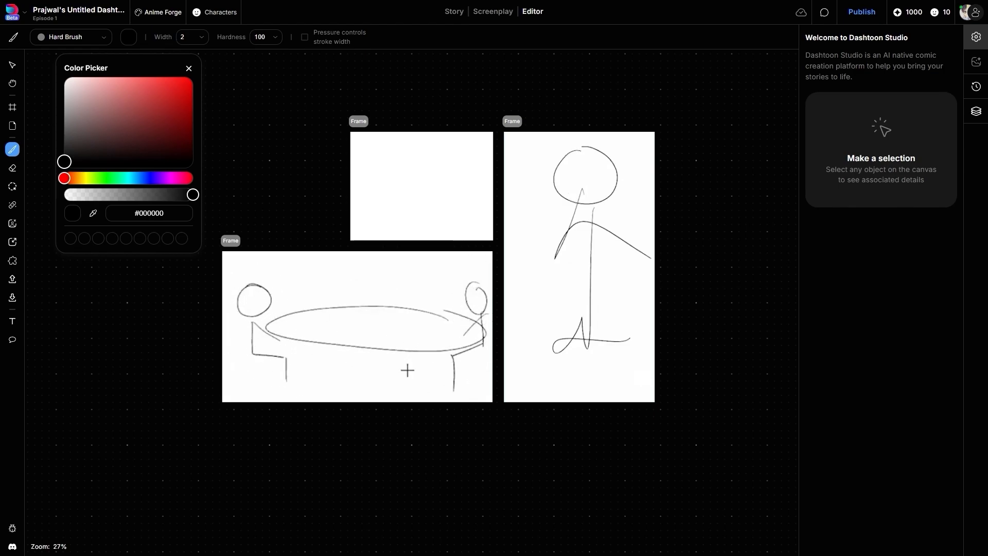
{"action": "mouse_move", "coordinate": [388, 277]}
{"action": "left_mouse_down"}
{"action": "mouse_move", "coordinate": [377, 282]}
{"action": "mouse_move", "coordinate": [383, 328]}
{"action": "left_mouse_up"}
Sketch an oval table in the tall frame with three stick figures with arms behind it.
{"action": "mouse_move", "coordinate": [647, 267]}
{"action": "left_mouse_down"}
{"action": "mouse_move", "coordinate": [557, 310]}
{"action": "mouse_move", "coordinate": [629, 262]}
{"action": "left_mouse_up"}
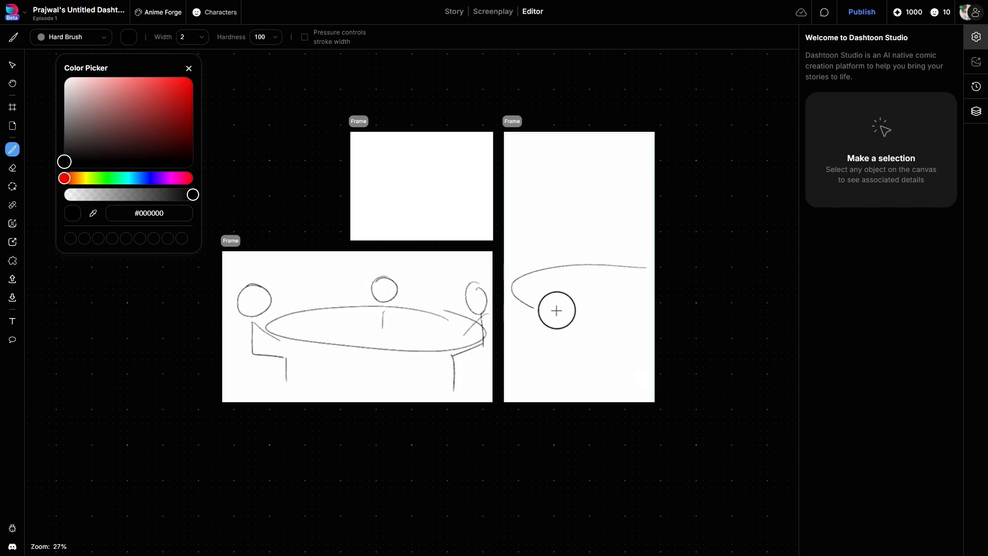
{"action": "left_click_drag", "start_coordinate": [532, 192], "coordinate": [529, 191]}
{"action": "left_click_drag", "start_coordinate": [544, 233], "coordinate": [539, 278]}
{"action": "left_click_drag", "start_coordinate": [593, 178], "coordinate": [597, 184]}
{"action": "left_click_drag", "start_coordinate": [591, 217], "coordinate": [590, 277]}
{"action": "left_click_drag", "start_coordinate": [643, 185], "coordinate": [639, 231]}
{"action": "left_click_drag", "start_coordinate": [635, 249], "coordinate": [632, 303]}
{"action": "left_click_drag", "start_coordinate": [613, 269], "coordinate": [654, 268]}
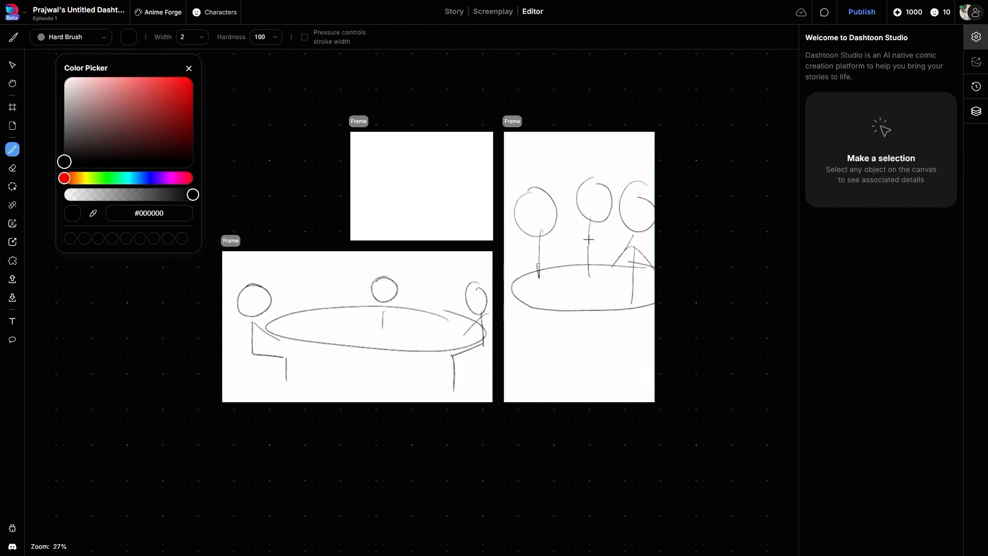
{"action": "left_click_drag", "start_coordinate": [515, 252], "coordinate": [565, 258]}
{"action": "left_click_drag", "start_coordinate": [574, 251], "coordinate": [616, 266]}
Add legs below the table in the tall frame and scribble zigzag background strokes above and below the figures.
{"action": "left_click_drag", "start_coordinate": [509, 366], "coordinate": [632, 349]}
{"action": "left_click_drag", "start_coordinate": [631, 351], "coordinate": [556, 401]}
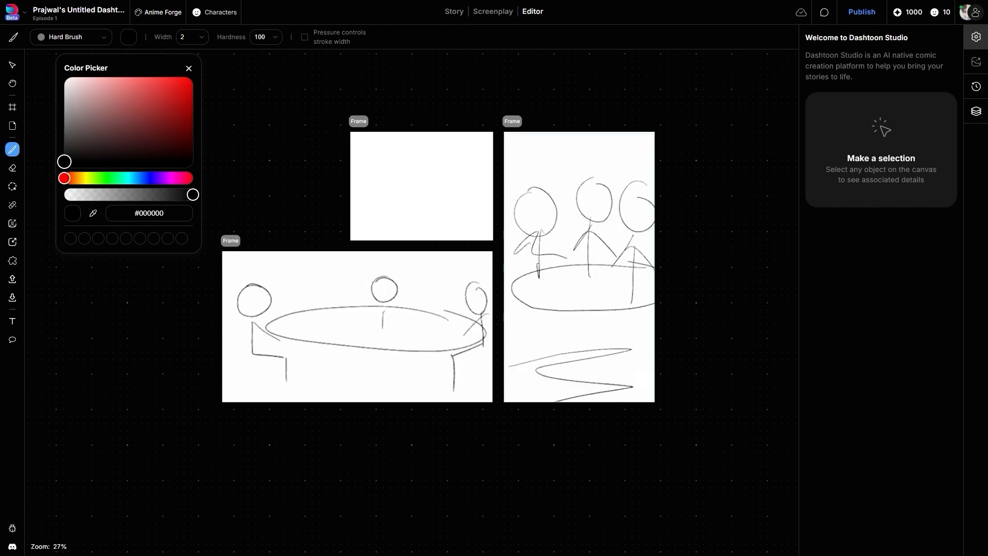
{"action": "left_click_drag", "start_coordinate": [543, 307], "coordinate": [616, 309]}
{"action": "left_click_drag", "start_coordinate": [644, 306], "coordinate": [654, 341]}
{"action": "mouse_move", "coordinate": [539, 135]}
{"action": "left_mouse_down"}
{"action": "mouse_move", "coordinate": [570, 161]}
{"action": "mouse_move", "coordinate": [655, 137]}
{"action": "left_mouse_up"}
{"action": "left_click_drag", "start_coordinate": [561, 335], "coordinate": [541, 402]}
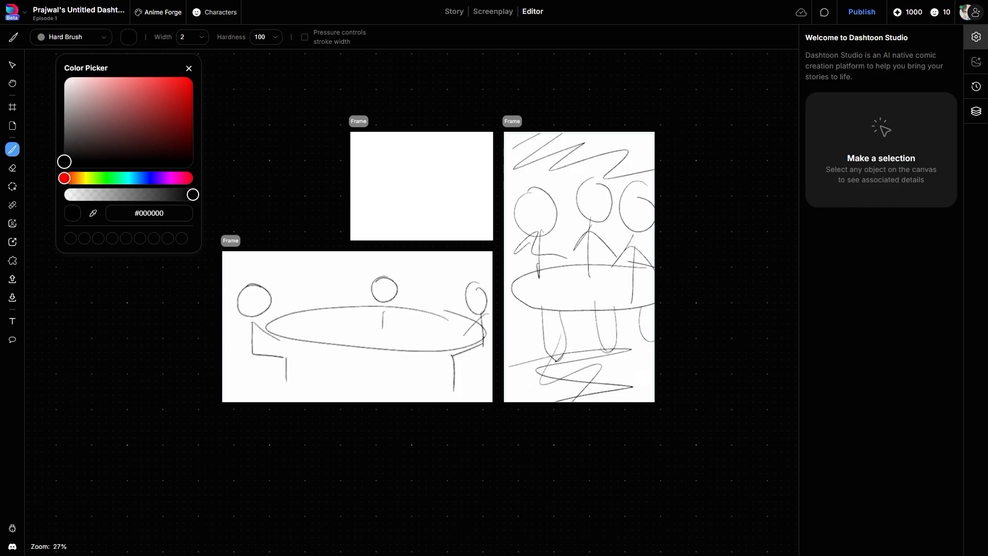
{"action": "left_click_drag", "start_coordinate": [608, 351], "coordinate": [569, 391]}
{"action": "left_click_drag", "start_coordinate": [597, 365], "coordinate": [639, 401]}
{"action": "left_click_drag", "start_coordinate": [507, 385], "coordinate": [641, 396]}
{"action": "left_click_drag", "start_coordinate": [520, 376], "coordinate": [633, 391]}
{"action": "left_click_drag", "start_coordinate": [538, 183], "coordinate": [572, 173]}
{"action": "left_click_drag", "start_coordinate": [592, 176], "coordinate": [655, 169]}
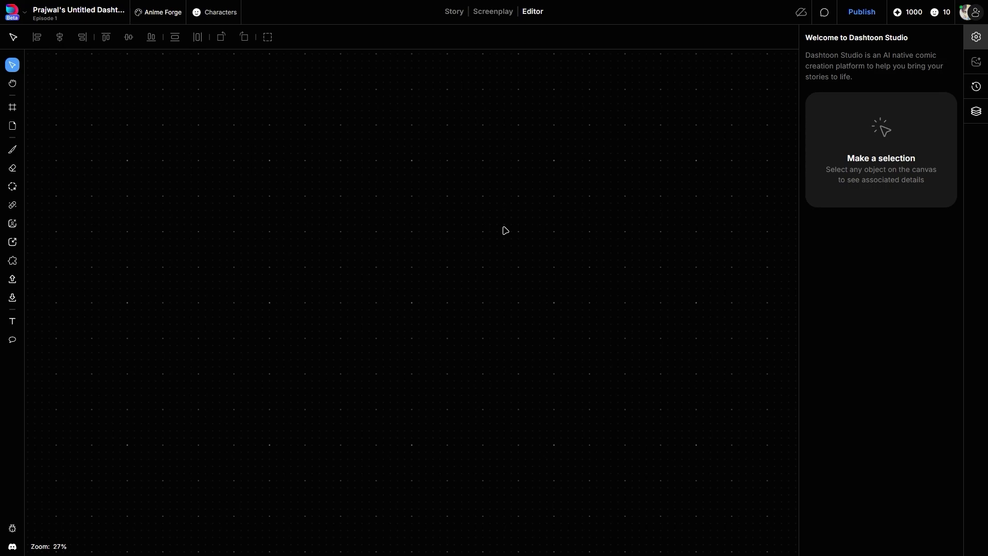
Draw a custom frame about 1454 × 880 and add a 4:3 frame beside it, vertically centered with a small gap.
{"action": "left_click", "coordinate": [12, 107]}
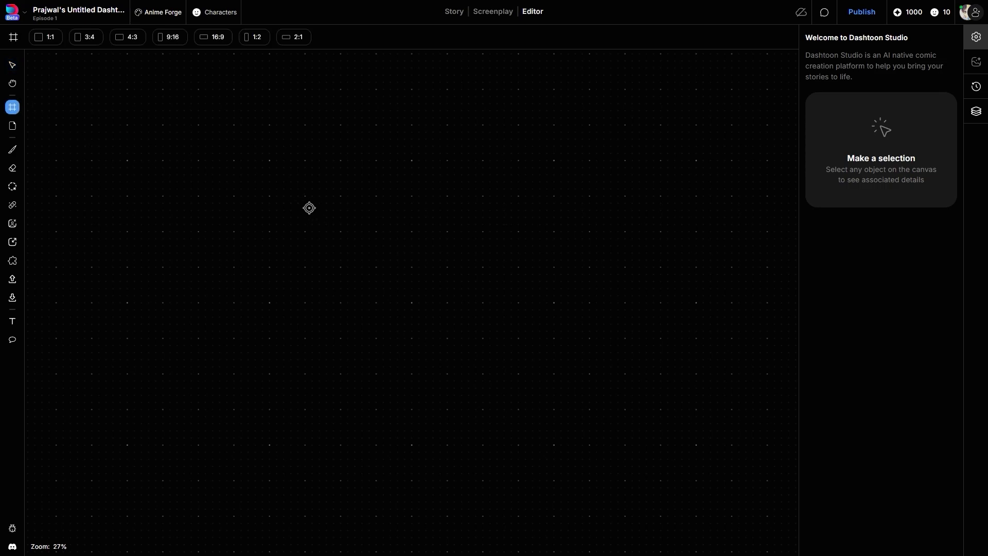
{"action": "left_click_drag", "start_coordinate": [309, 208], "coordinate": [506, 329]}
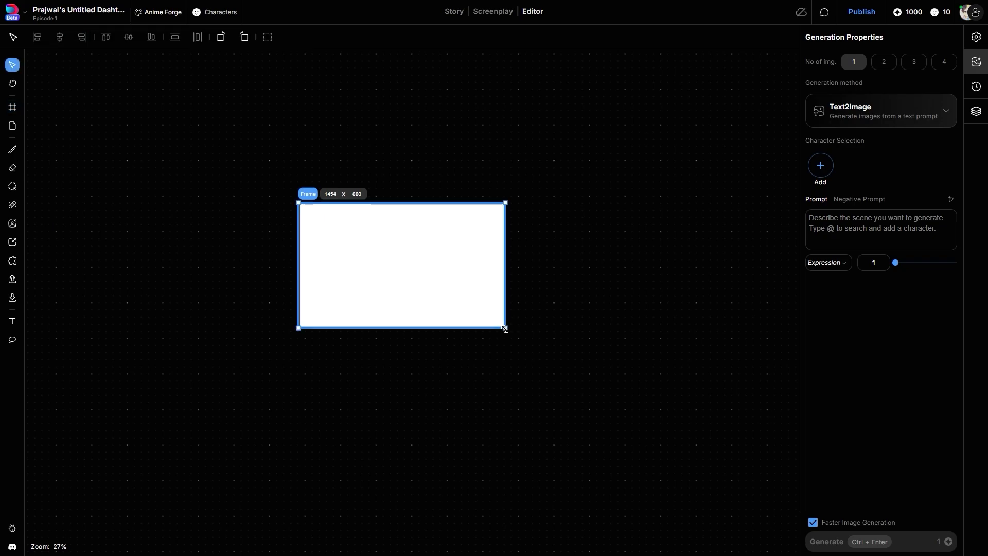
{"action": "left_click", "coordinate": [127, 36]}
{"action": "left_click_drag", "start_coordinate": [571, 251], "coordinate": [571, 240]}
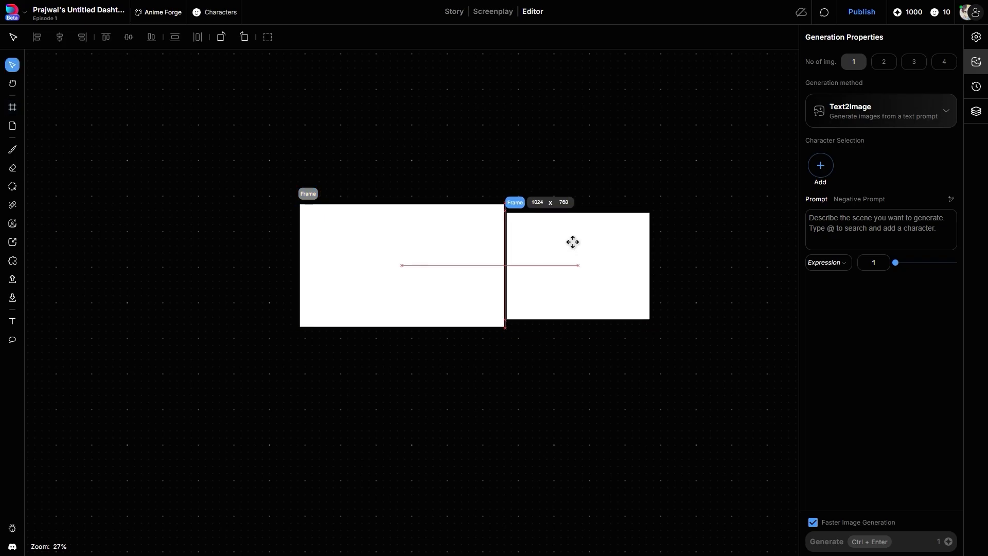
{"action": "left_click", "coordinate": [380, 225]}
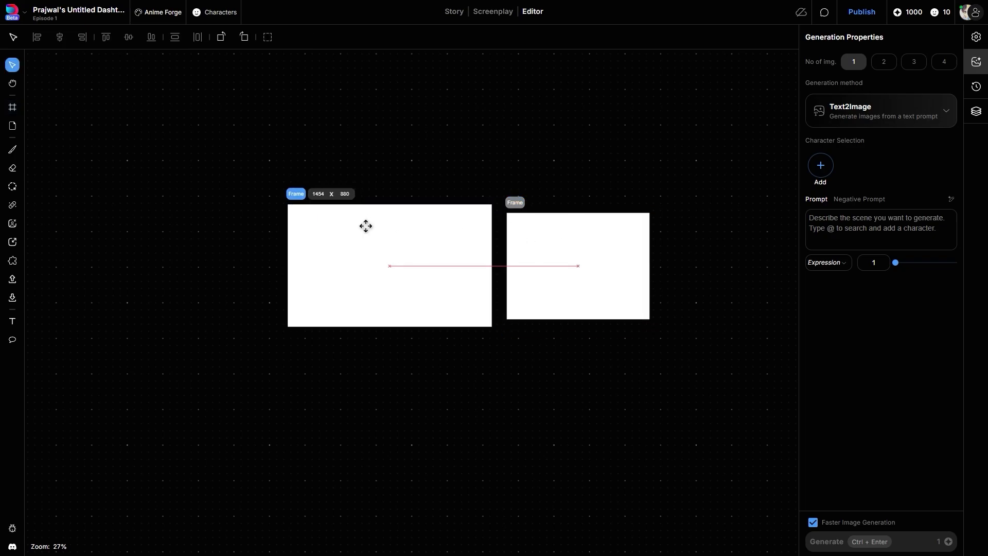
Add a 9:16 frame beside the 4:3 frame and move it up to center it vertically.
{"action": "left_click", "coordinate": [13, 108]}
{"action": "left_click", "coordinate": [170, 36]}
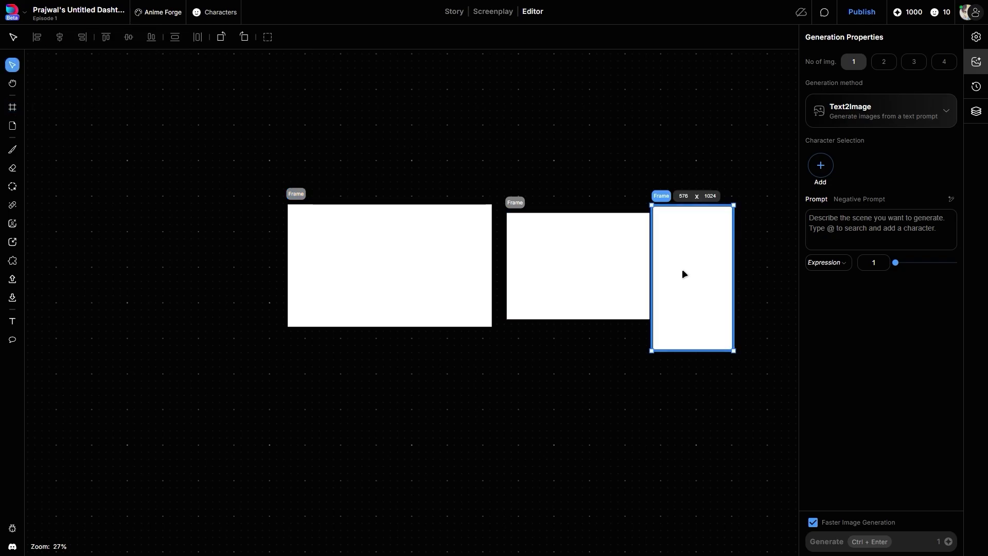
{"action": "left_click_drag", "start_coordinate": [684, 273], "coordinate": [684, 264]}
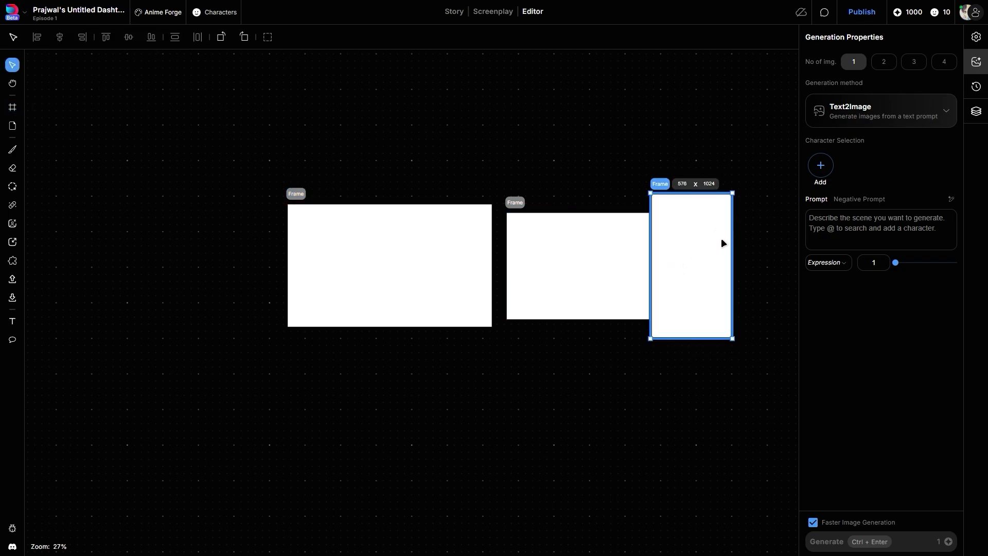
Undo the frame additions and moves until the canvas is empty.
{"action": "key", "text": "ctrl+z"}
{"action": "key", "text": "ctrl+z"}
{"action": "key", "text": "ctrl+z"}
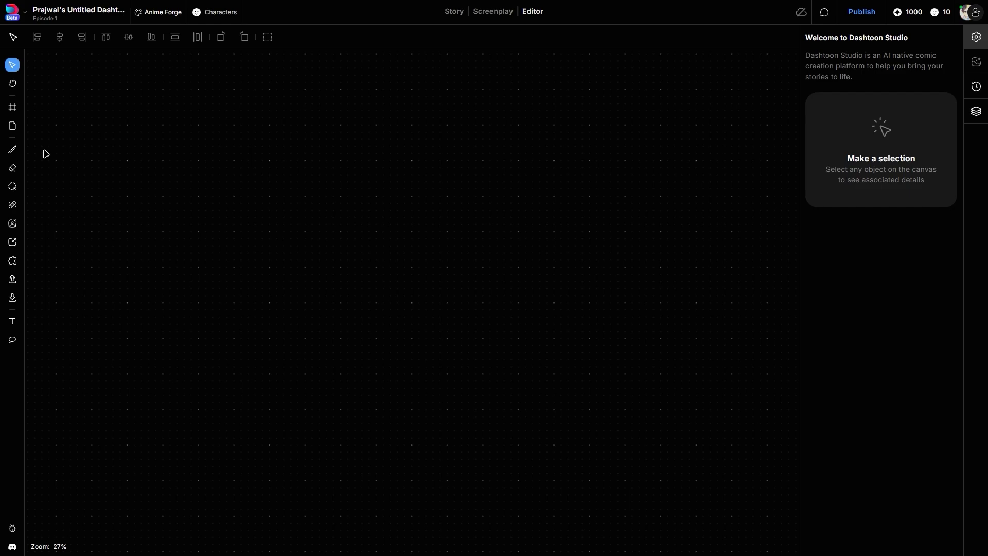
Place a 1024 × 1024 frame near the middle of the canvas and set its width to 1000.
{"action": "left_click", "coordinate": [13, 107]}
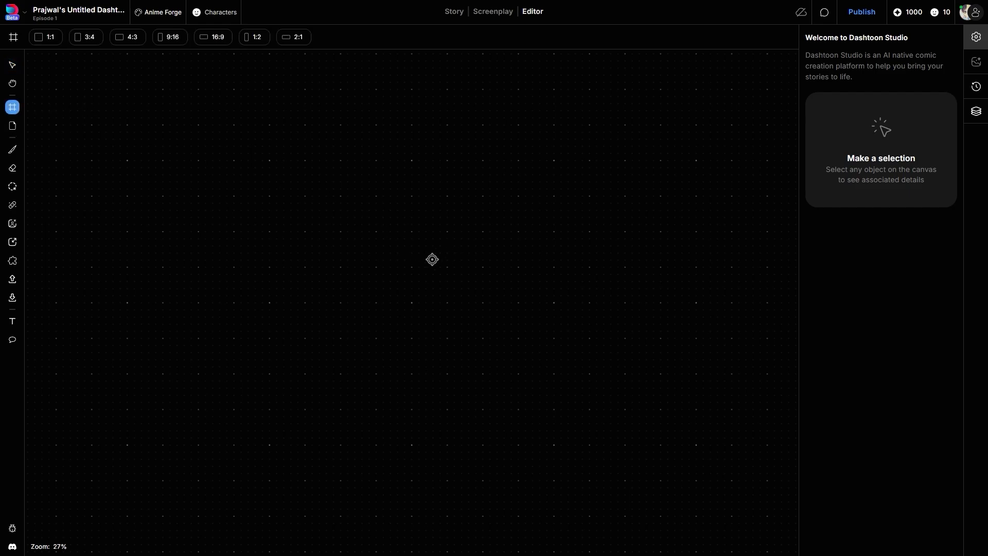
{"action": "left_click", "coordinate": [433, 260]}
{"action": "left_click", "coordinate": [977, 37]}
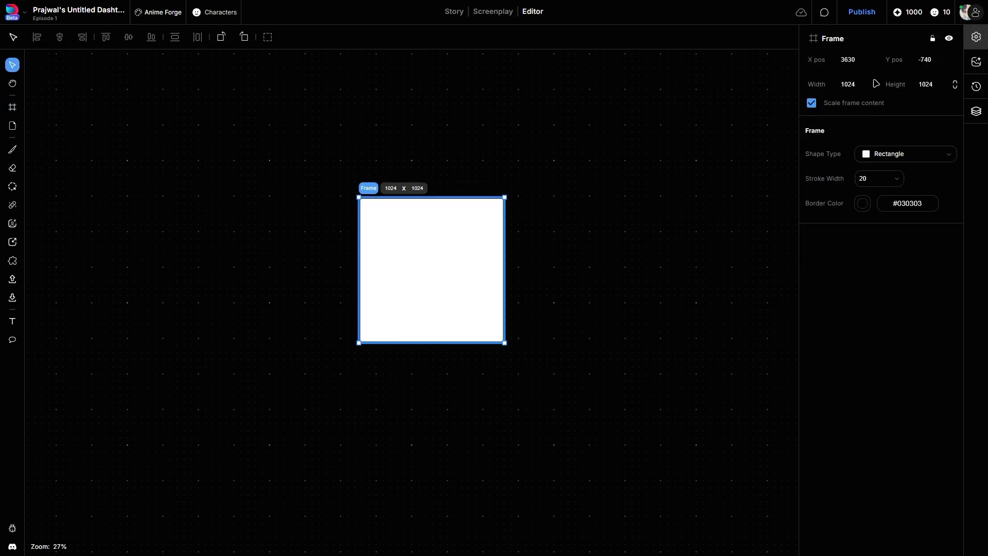
{"action": "double_click", "coordinate": [841, 87]}
{"action": "type", "text": "1000"}
{"action": "key", "text": "Return"}
Set the frame's width to 1600 and stretch it from its lower corner to about 1760 × 1180.
{"action": "double_click", "coordinate": [841, 88]}
{"action": "type", "text": "160"}
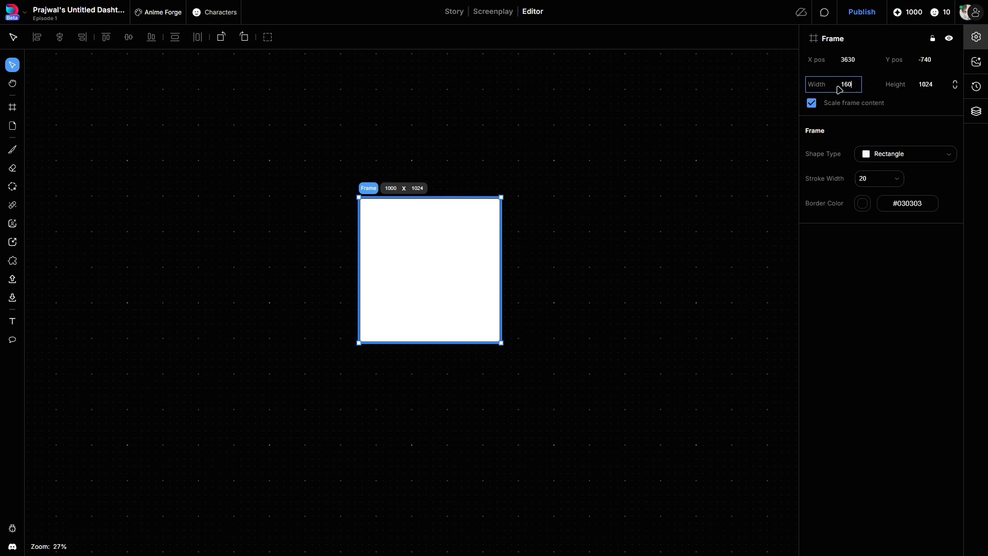
{"action": "type", "text": "0"}
{"action": "key", "text": "Return"}
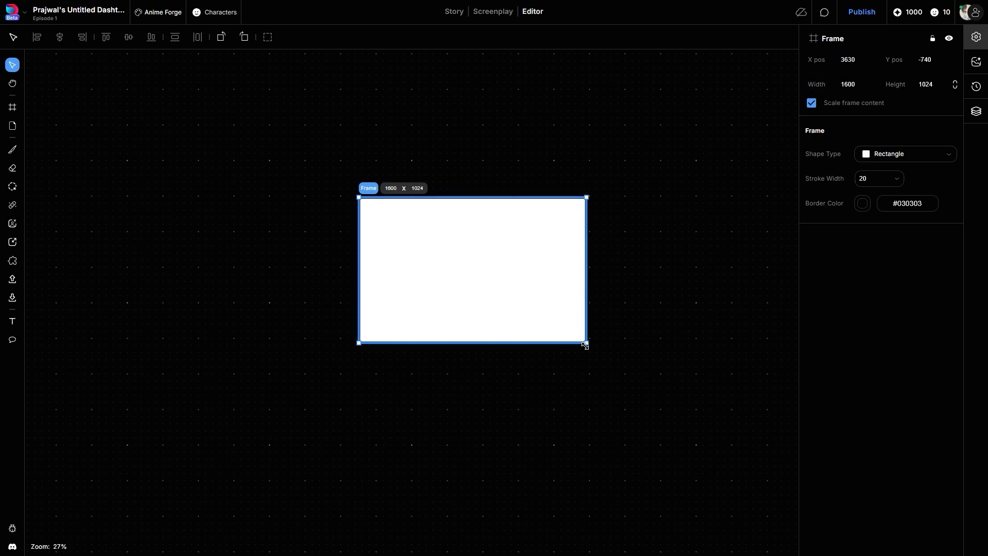
{"action": "left_click_drag", "start_coordinate": [586, 346], "coordinate": [607, 368]}
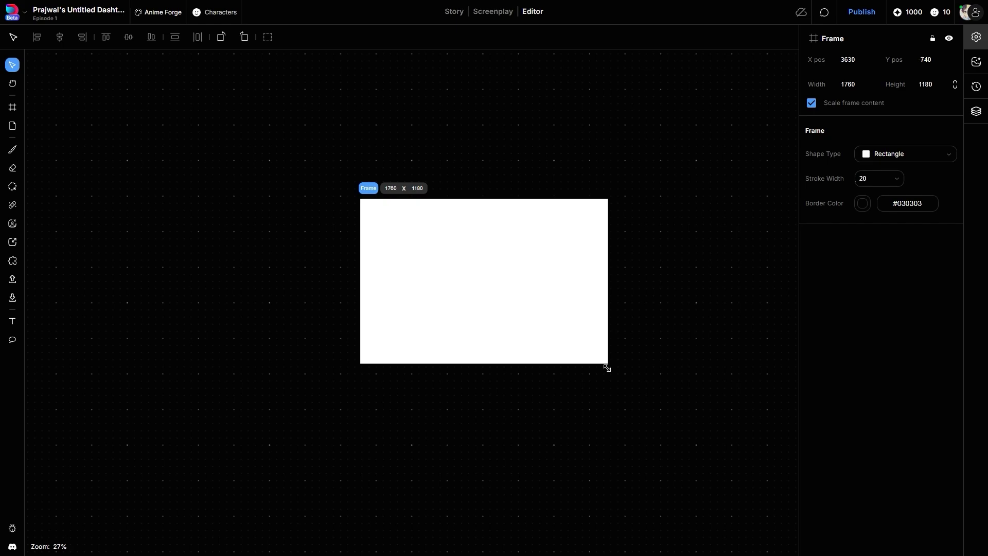
{"action": "left_click", "coordinate": [607, 368]}
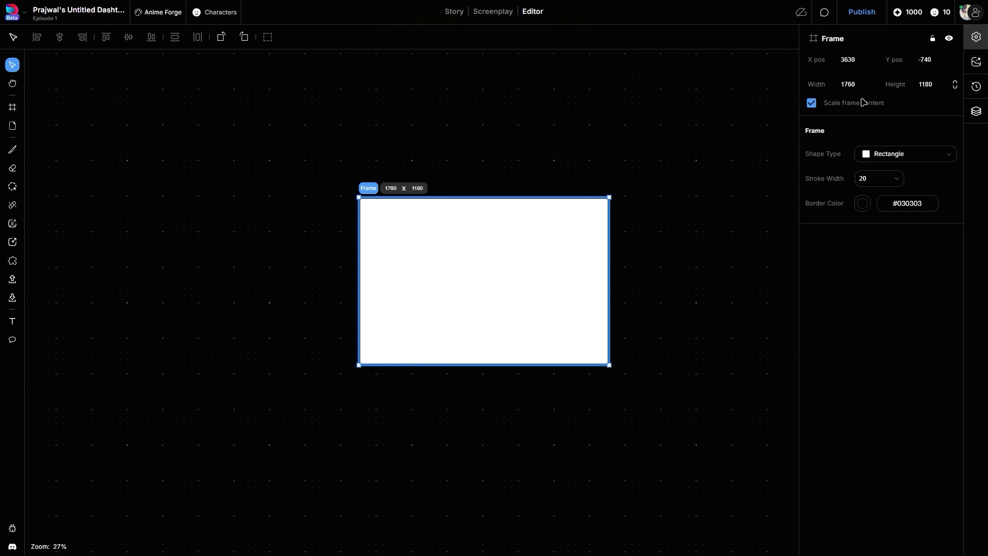
Set the frame's width and height to 500 each.
{"action": "left_click", "coordinate": [840, 89]}
{"action": "type", "text": "500"}
{"action": "left_click", "coordinate": [916, 88]}
{"action": "type", "text": "5"}
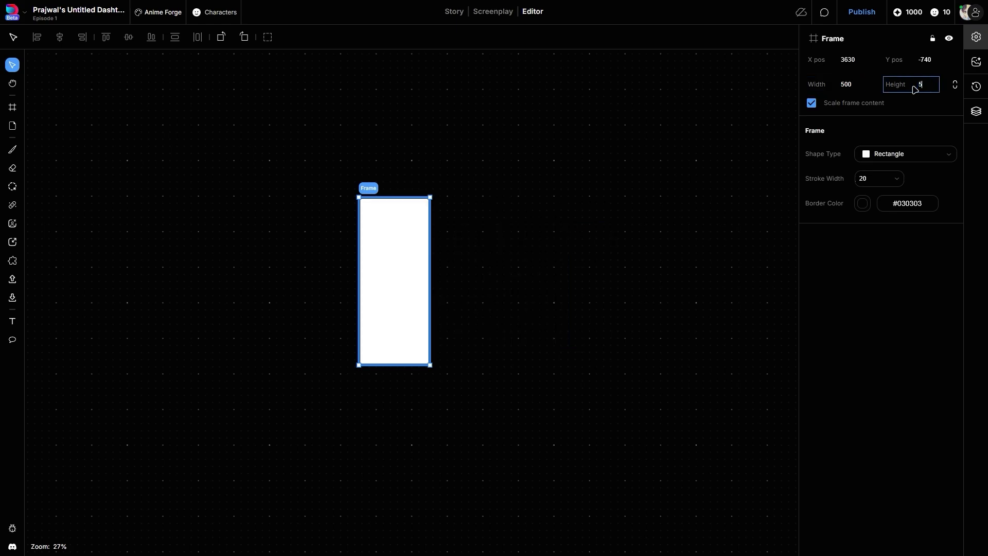
{"action": "key", "text": "Return"}
Set the frame's height to 400 and its width to 1000.
{"action": "left_click", "coordinate": [916, 87]}
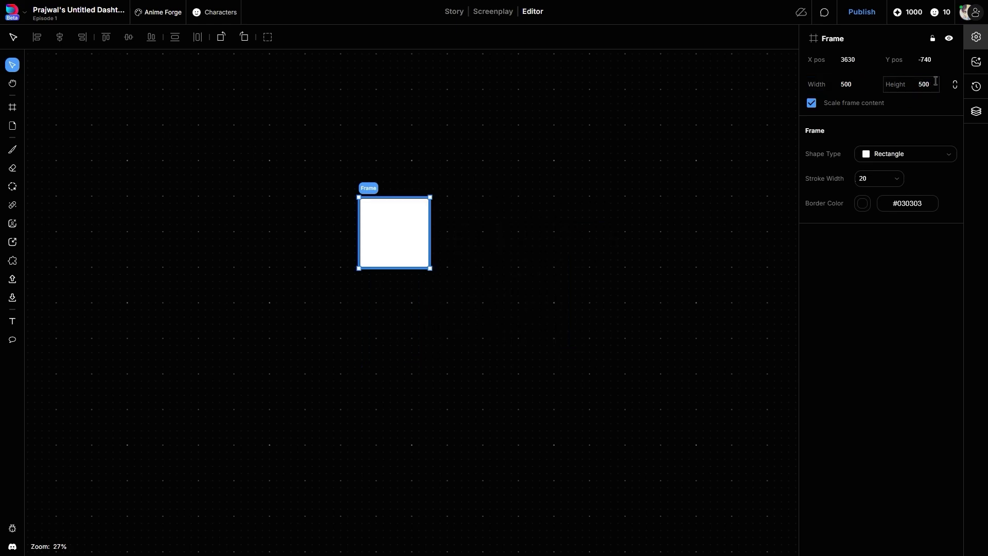
{"action": "type", "text": "400"}
{"action": "key", "text": "Return"}
{"action": "left_click", "coordinate": [838, 89]}
{"action": "type", "text": "1000"}
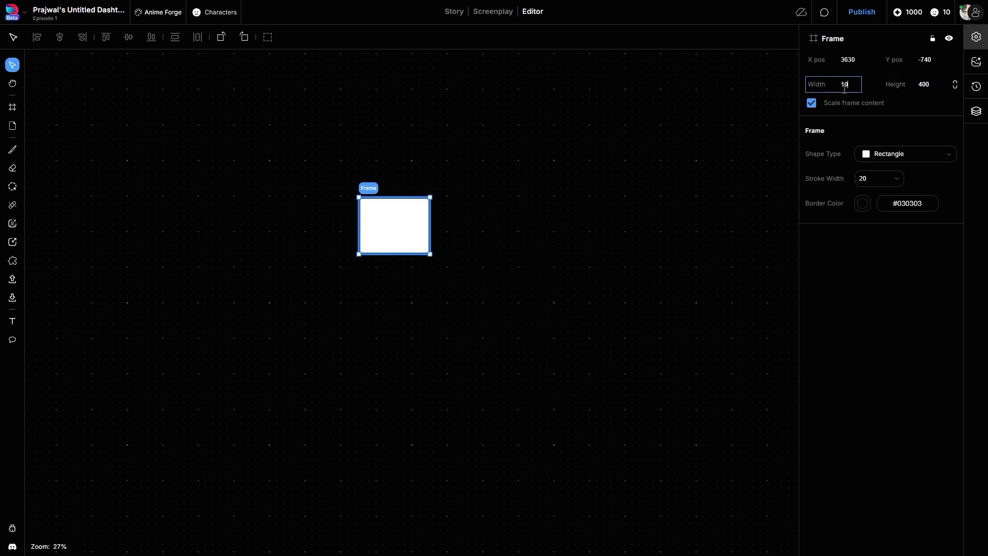
{"action": "key", "text": "Return"}
Set the frame's width to 1600 and its height to 1600.
{"action": "left_click", "coordinate": [857, 86]}
{"action": "type", "text": "1600"}
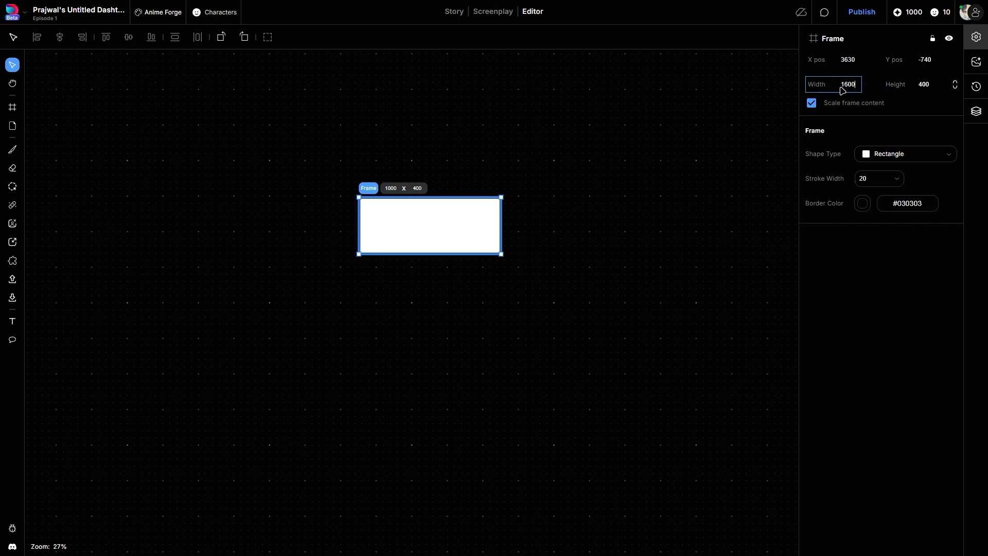
{"action": "key", "text": "Return"}
{"action": "left_click", "coordinate": [936, 83]}
{"action": "left_click", "coordinate": [914, 86]}
{"action": "type", "text": "16"}
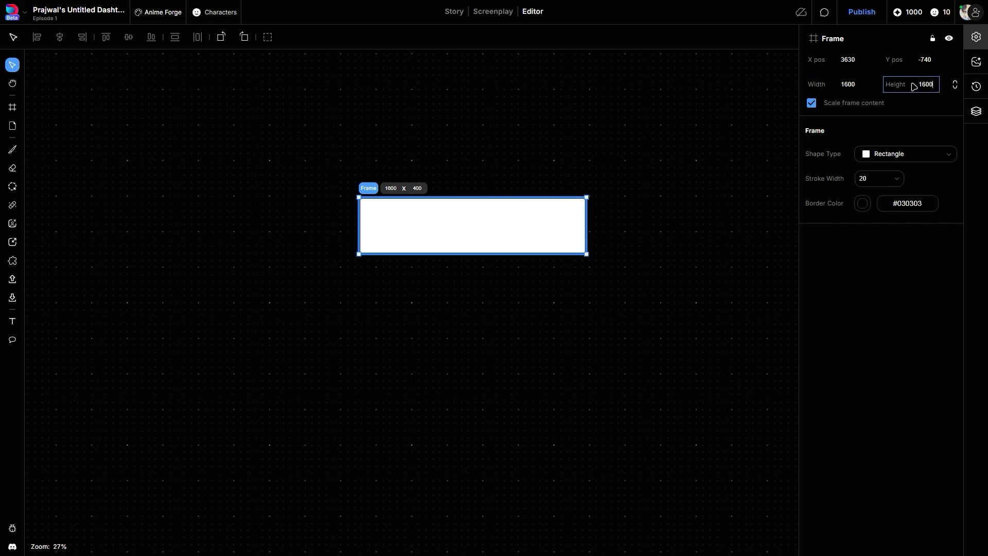
{"action": "key", "text": "Return"}
Set both the frame's width and height to 2000.
{"action": "left_click", "coordinate": [853, 83]}
{"action": "type", "text": "2000"}
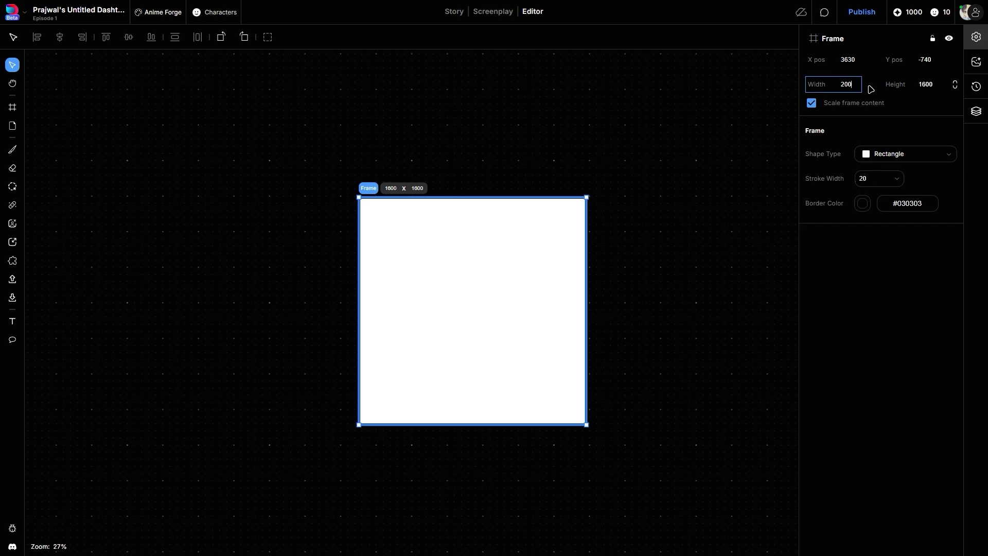
{"action": "left_click", "coordinate": [925, 85]}
{"action": "type", "text": "2000"}
{"action": "key", "text": "Return"}
Undo a freehand resize of the frame and resize it from its corner to about 2270 × 1630.
{"action": "left_click_drag", "start_coordinate": [618, 455], "coordinate": [501, 382]}
{"action": "key", "text": "ctrl+z"}
{"action": "left_click_drag", "start_coordinate": [644, 482], "coordinate": [682, 429]}
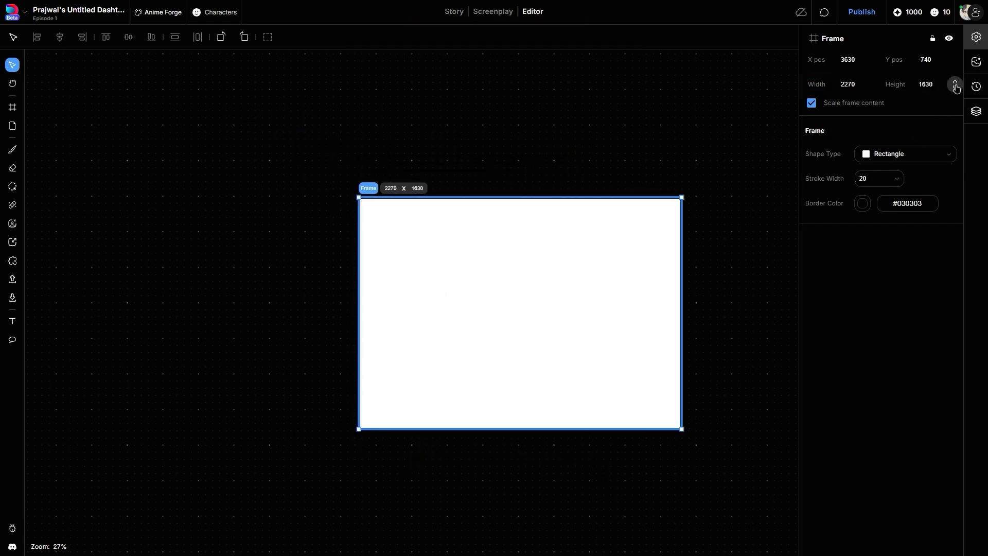
Lock the frame's aspect ratio and set its width to 1600.
{"action": "left_click", "coordinate": [832, 86]}
{"action": "type", "text": "1600"}
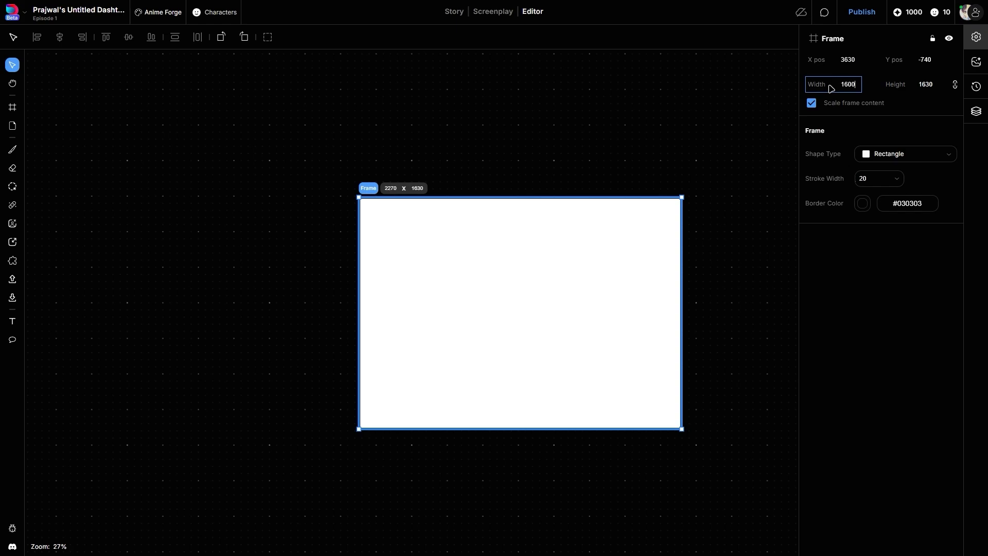
{"action": "key", "text": "Return"}
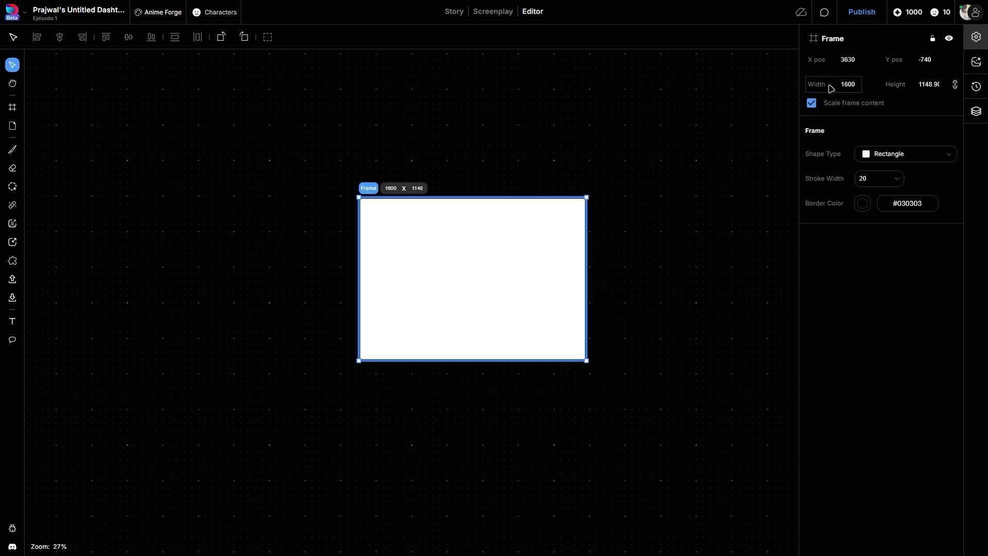
Replace the frame with a new page and move the page to about X 820, Y -7220.
{"action": "key", "text": "Delete"}
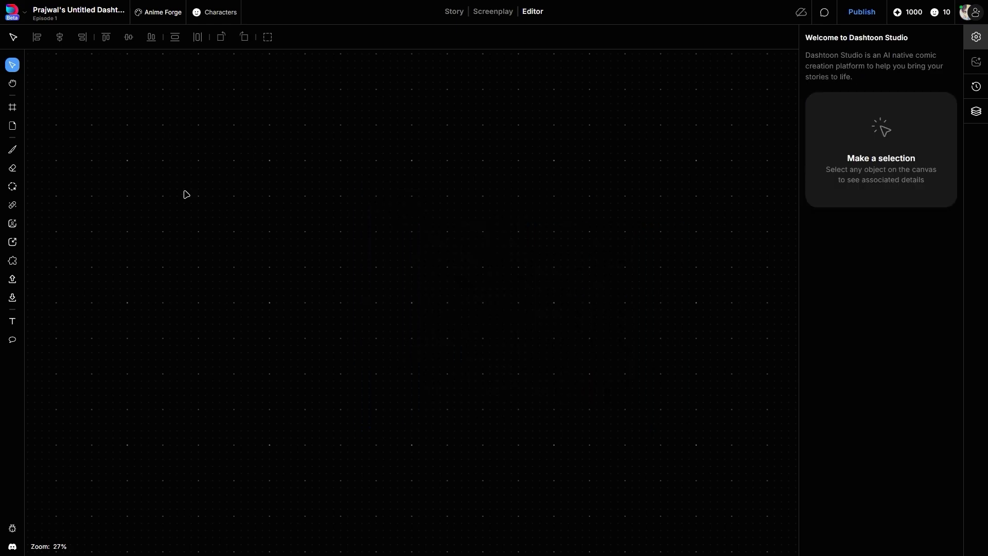
{"action": "left_click", "coordinate": [14, 128]}
{"action": "scroll", "coordinate": [403, 209], "scroll_direction": "up", "scroll_amount": 2}
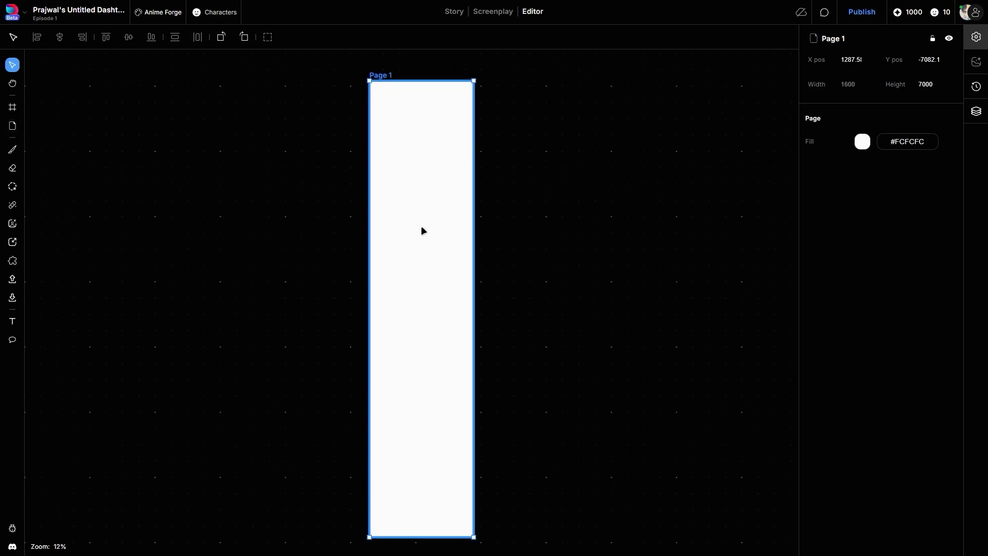
{"action": "left_click_drag", "start_coordinate": [421, 227], "coordinate": [389, 214]}
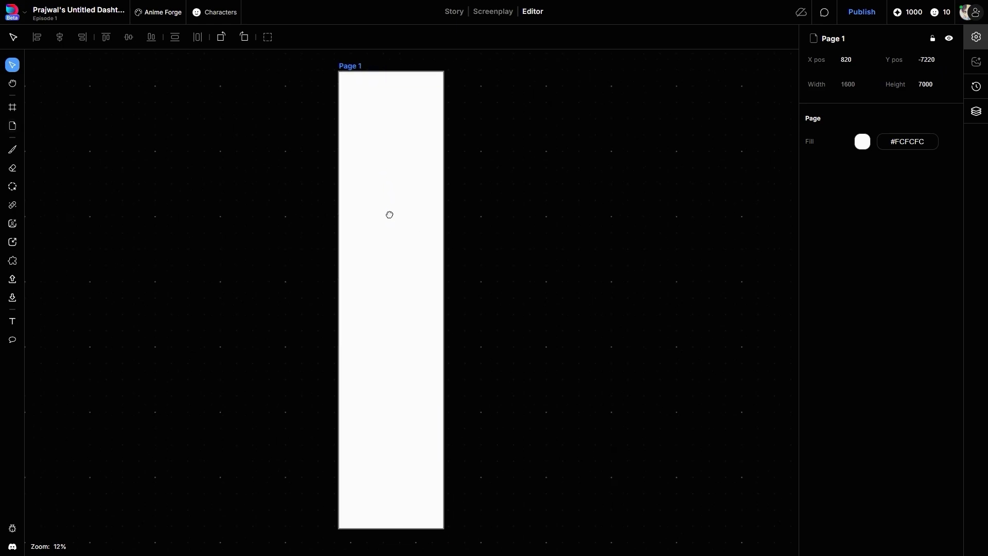
Add three more pages in a row beside Page 1.
{"action": "left_click", "coordinate": [13, 130]}
{"action": "left_click", "coordinate": [14, 130]}
{"action": "left_click", "coordinate": [14, 129]}
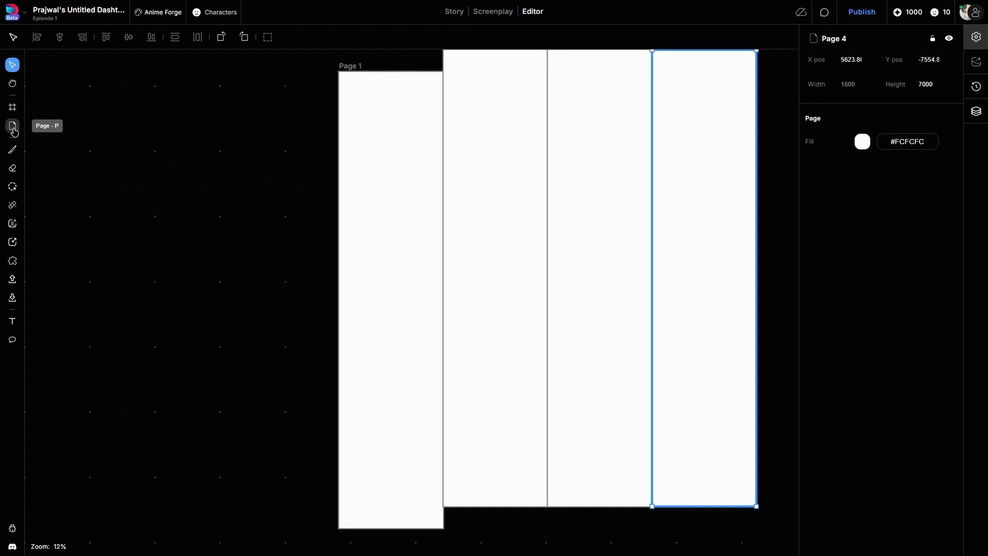
{"action": "scroll", "coordinate": [778, 183], "scroll_direction": "down", "scroll_amount": 1}
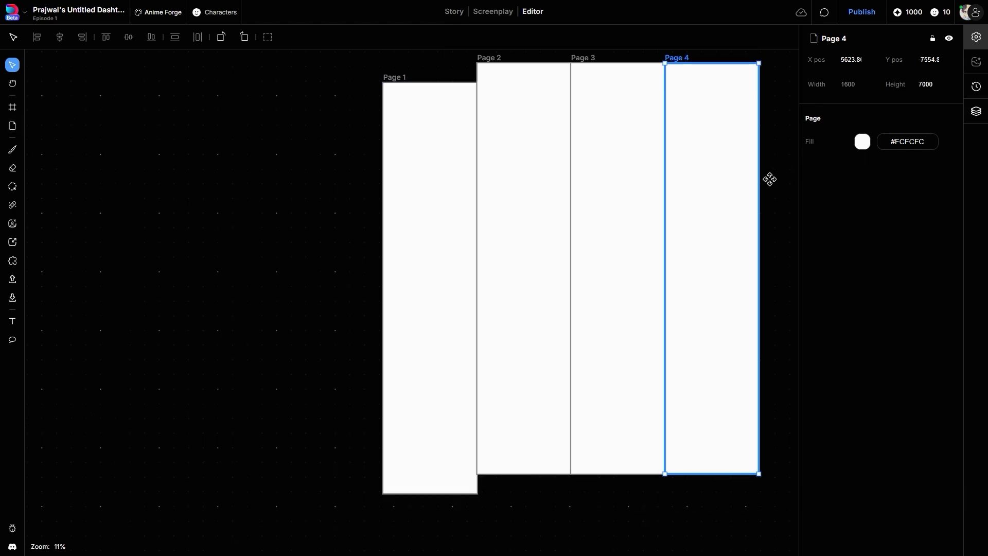
Select Pages 2, 3 and 4 together and delete them.
{"action": "left_click_drag", "start_coordinate": [773, 181], "coordinate": [654, 182]}
{"action": "left_click_drag", "start_coordinate": [714, 162], "coordinate": [386, 265]}
{"action": "key", "text": "Delete"}
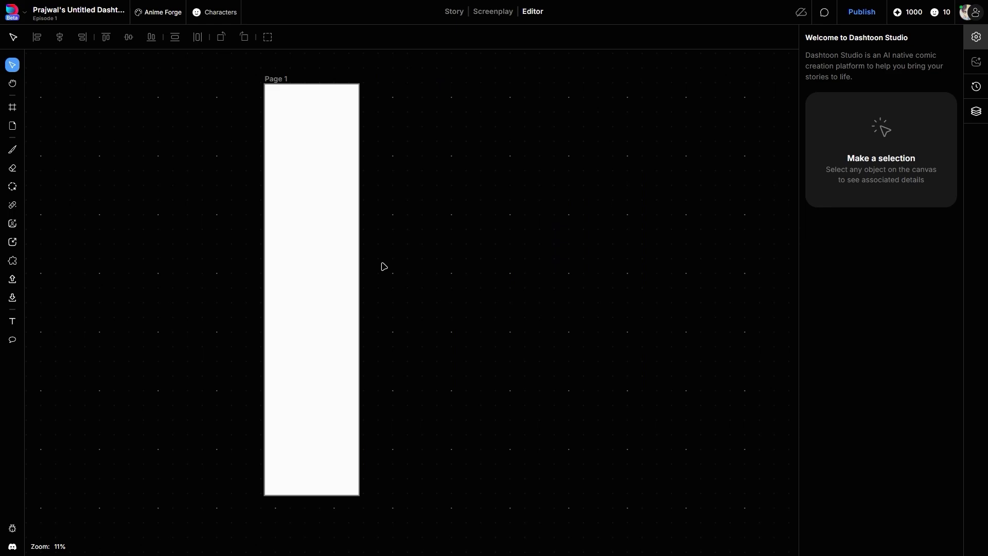
Extend Page 1 downward from its bottom edge to a height of about 9740.
{"action": "left_click_drag", "start_coordinate": [318, 298], "coordinate": [442, 275]}
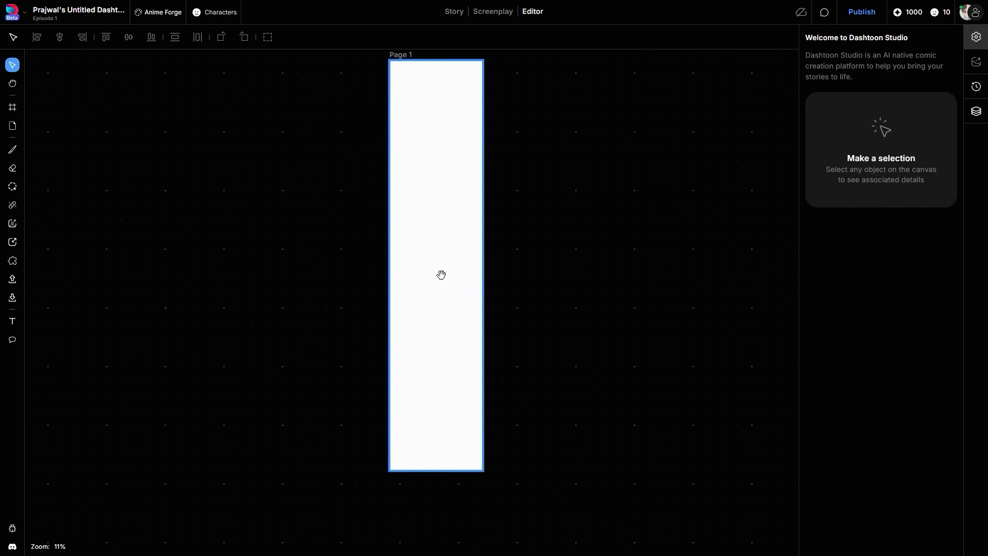
{"action": "left_click", "coordinate": [428, 470]}
{"action": "left_click_drag", "start_coordinate": [428, 470], "coordinate": [439, 299]}
{"action": "left_click_drag", "start_coordinate": [436, 395], "coordinate": [434, 469]}
{"action": "left_click_drag", "start_coordinate": [440, 178], "coordinate": [445, 402]}
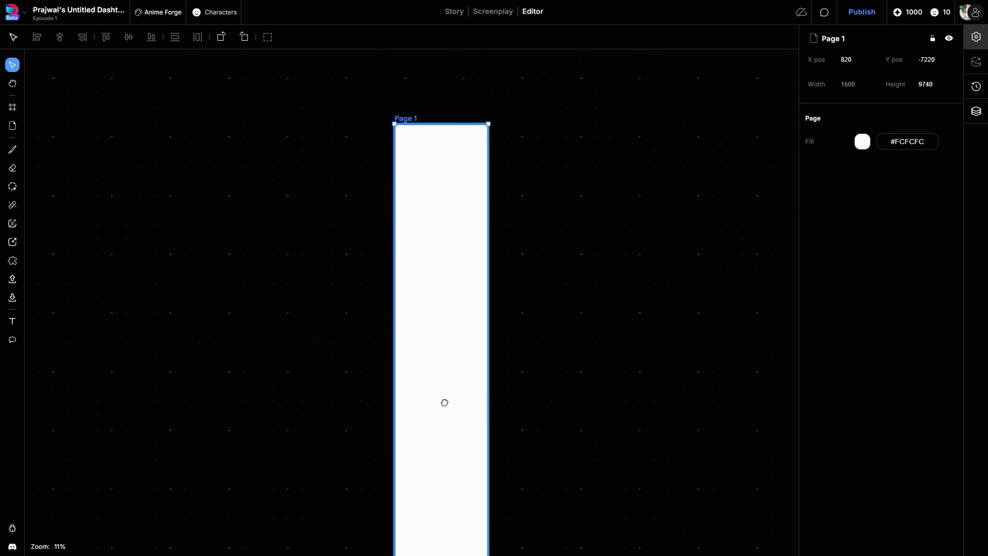
Move the panel of the man in a suit onto Page 1 and place the "She has to be here!" bubble over its upper part.
{"action": "scroll", "coordinate": [450, 291], "scroll_direction": "up", "scroll_amount": 3}
{"action": "left_click_drag", "start_coordinate": [450, 291], "coordinate": [450, 360]}
{"action": "scroll", "coordinate": [450, 340], "scroll_direction": "up", "scroll_amount": 2}
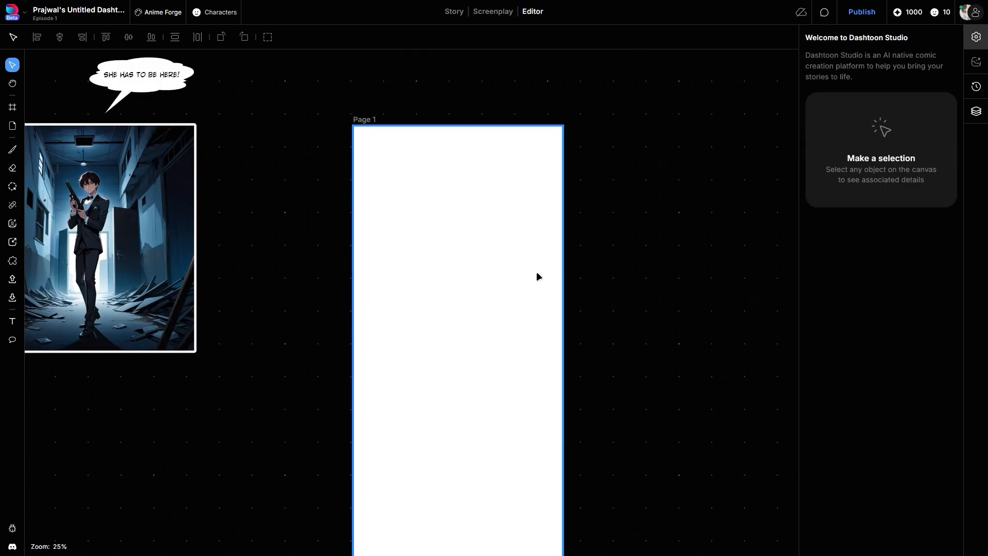
{"action": "left_click_drag", "start_coordinate": [148, 237], "coordinate": [484, 273]}
{"action": "left_click", "coordinate": [142, 88]}
{"action": "left_click_drag", "start_coordinate": [143, 88], "coordinate": [478, 200]}
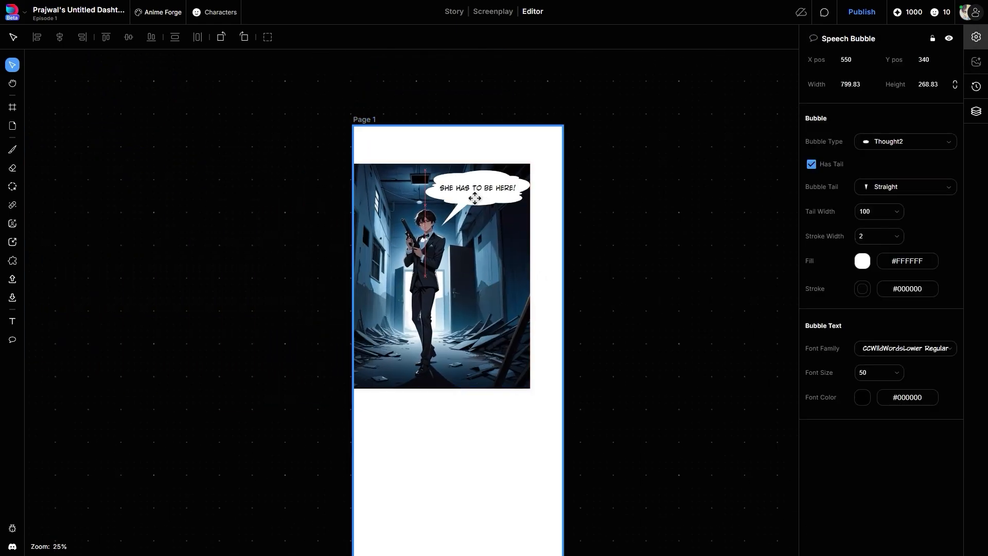
Switch Page 1's fill to a linear gradient and sample the dark color #0c131a from the panel for the first stop.
{"action": "left_click", "coordinate": [564, 249]}
{"action": "left_click", "coordinate": [862, 141]}
{"action": "left_click", "coordinate": [783, 184]}
{"action": "left_click", "coordinate": [763, 360]}
{"action": "left_click", "coordinate": [429, 267]}
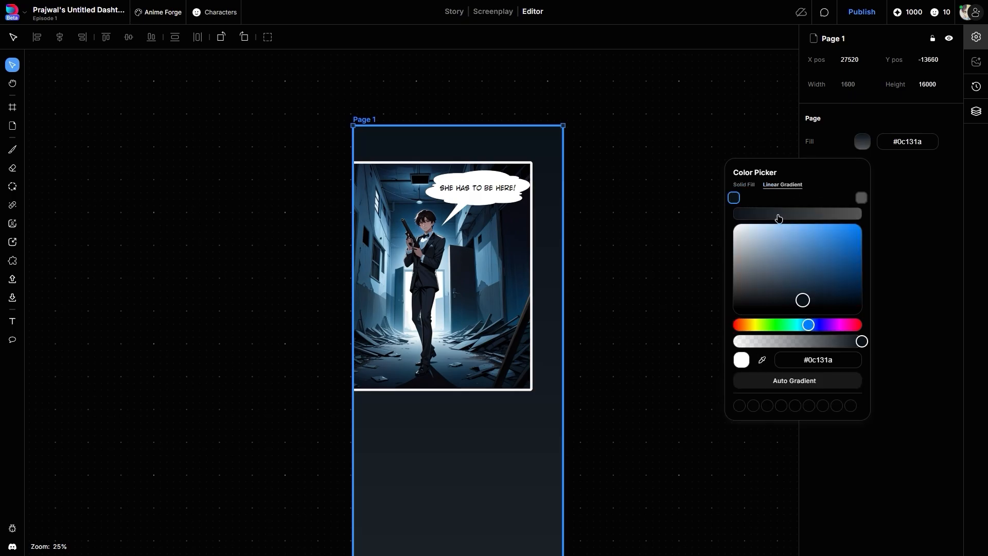
Add two intermediate gradient stops to the page fill, one blue-grey and one red, using colors sampled from the panel.
{"action": "left_click", "coordinate": [778, 216]}
{"action": "left_click", "coordinate": [763, 361]}
{"action": "left_click", "coordinate": [381, 288]}
{"action": "left_click", "coordinate": [814, 217]}
{"action": "left_click", "coordinate": [764, 361]}
{"action": "left_click", "coordinate": [424, 225]}
Sample a dark color from the panel for the last gradient stop and shift the red stop slightly toward the end.
{"action": "left_click", "coordinate": [862, 198]}
{"action": "left_click", "coordinate": [763, 361]}
{"action": "left_click", "coordinate": [428, 273]}
{"action": "left_click", "coordinate": [735, 199]}
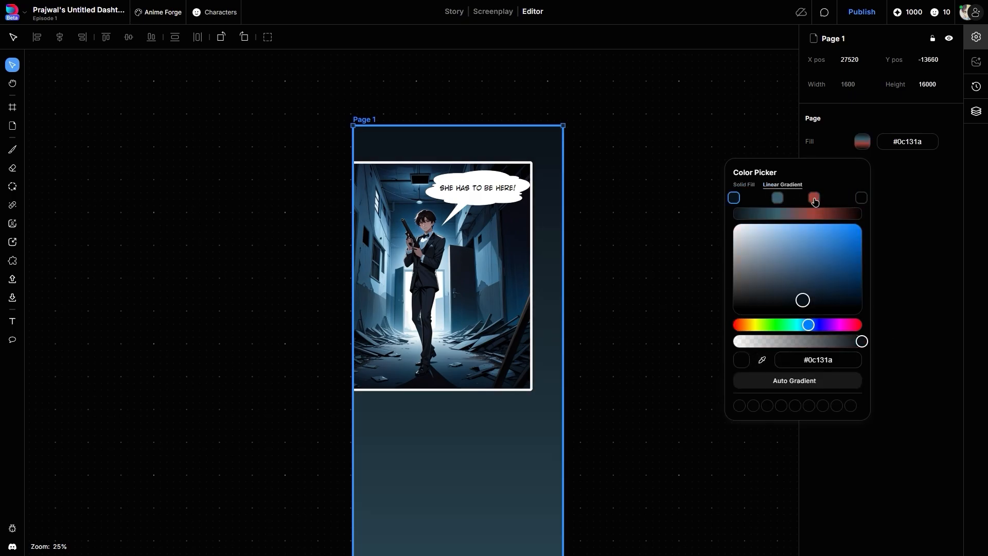
{"action": "left_click_drag", "start_coordinate": [814, 200], "coordinate": [825, 201]}
{"action": "left_click", "coordinate": [589, 268]}
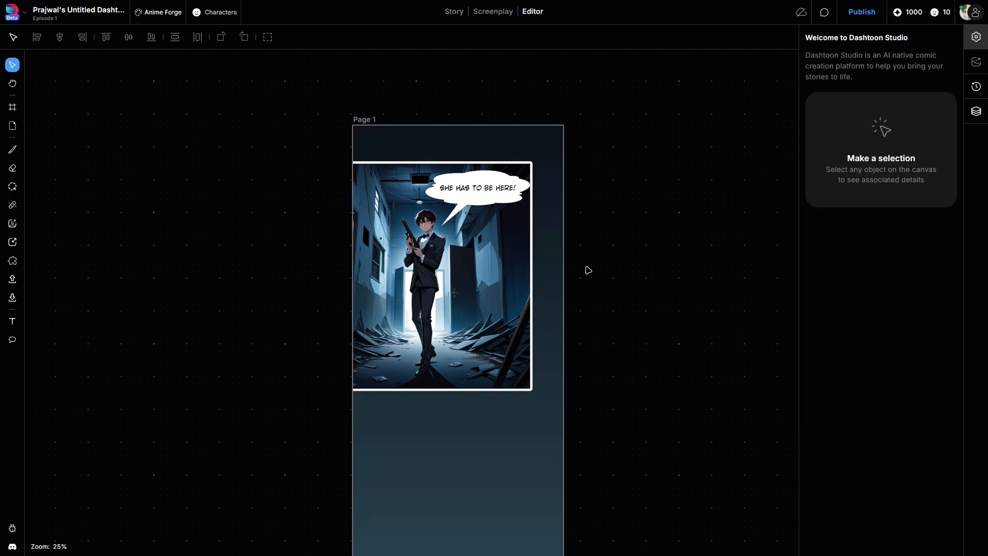
Look through the finished comic, preview Page 1 and Page 2 in the publish view, and close it without publishing.
{"action": "scroll", "coordinate": [589, 270], "scroll_direction": "down", "scroll_amount": 20}
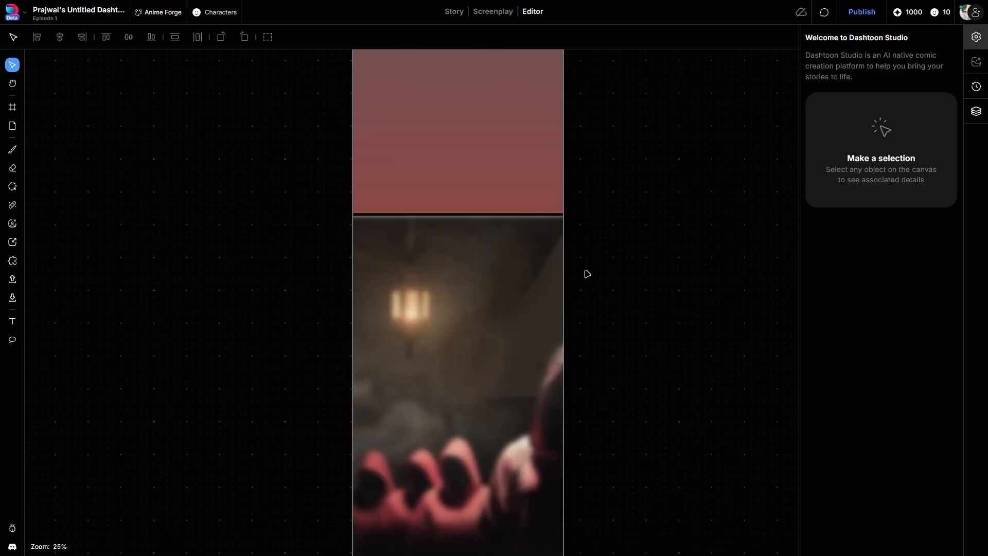
{"action": "scroll", "coordinate": [587, 274], "scroll_direction": "down", "scroll_amount": 20}
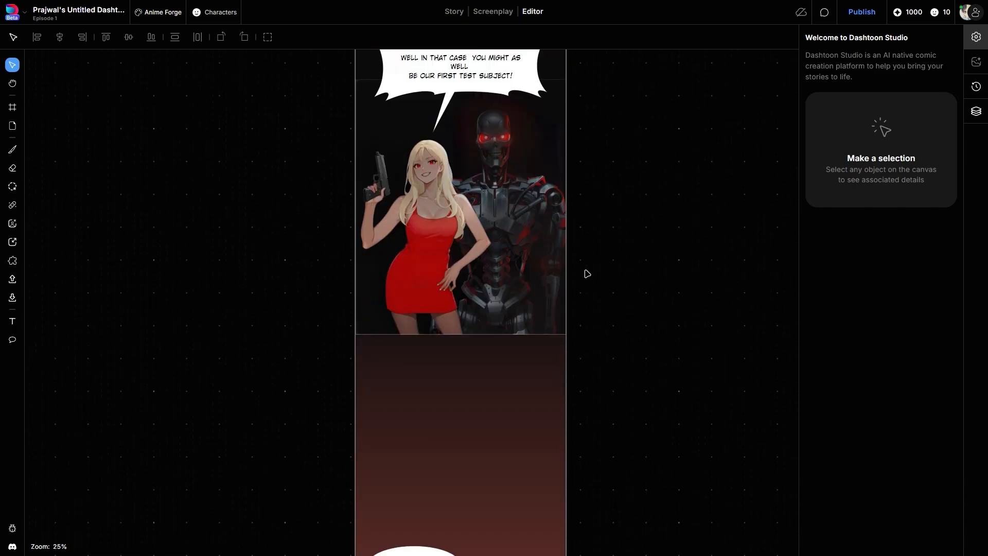
{"action": "scroll", "coordinate": [588, 273], "scroll_direction": "down", "scroll_amount": 10}
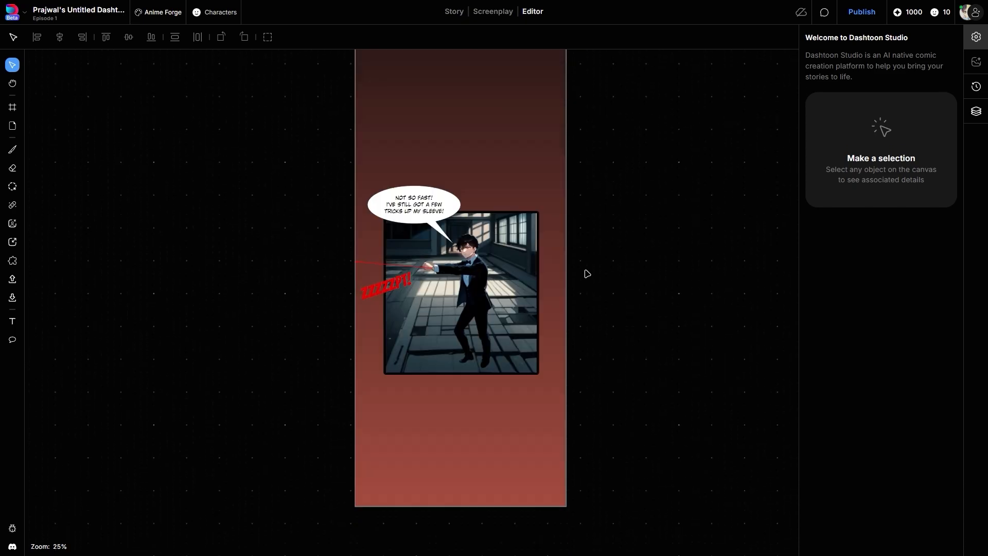
{"action": "left_click", "coordinate": [881, 17]}
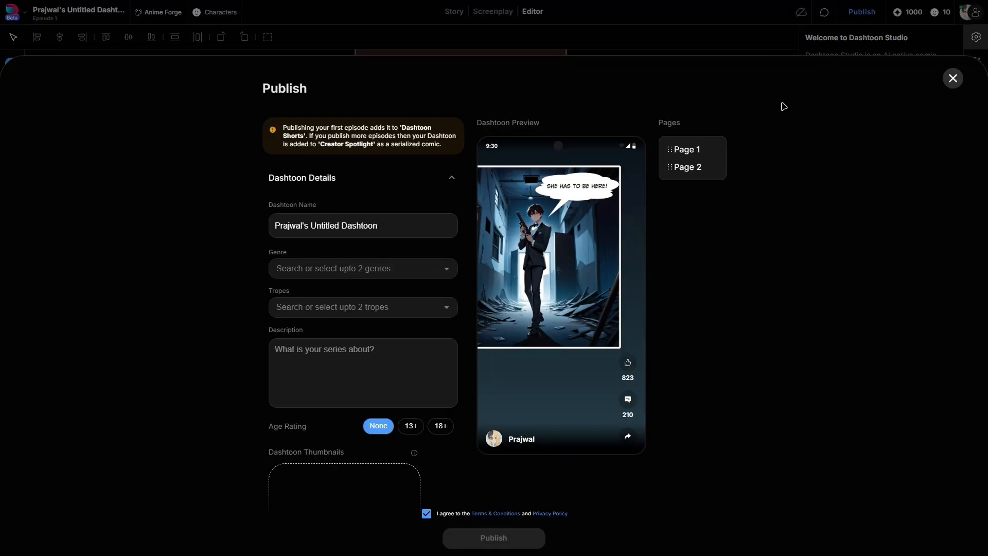
{"action": "left_click", "coordinate": [689, 168]}
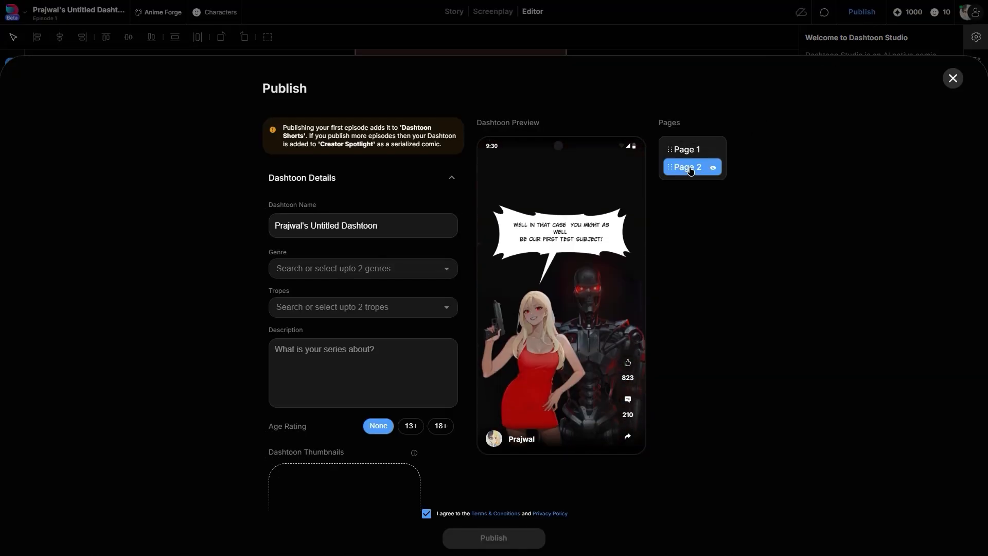
{"action": "left_click", "coordinate": [691, 152]}
{"action": "mouse_move", "coordinate": [671, 171]}
{"action": "left_mouse_down"}
{"action": "mouse_move", "coordinate": [672, 150]}
{"action": "mouse_move", "coordinate": [687, 173]}
{"action": "left_mouse_up"}
{"action": "left_click", "coordinate": [689, 153]}
{"action": "scroll", "coordinate": [591, 247], "scroll_direction": "down", "scroll_amount": 8}
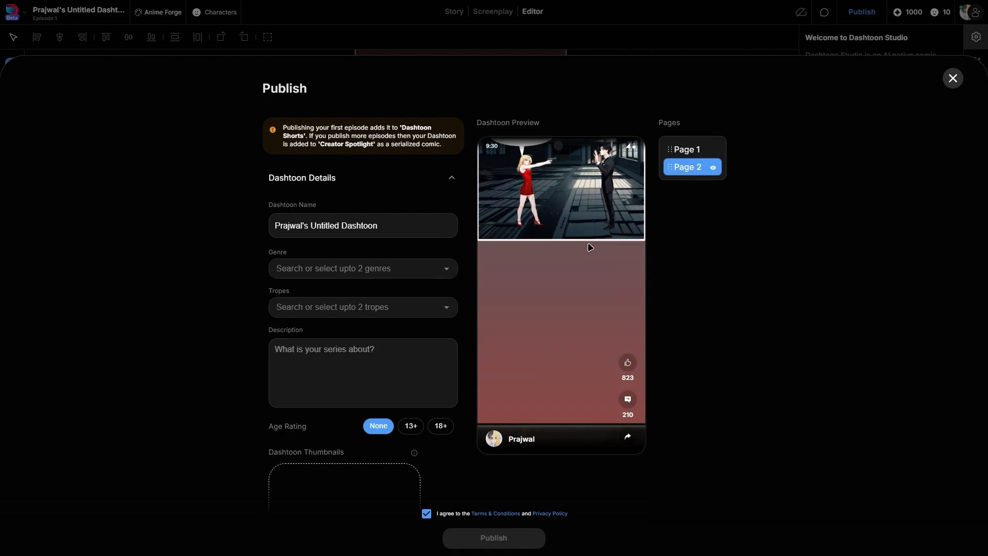
{"action": "left_click", "coordinate": [953, 80]}
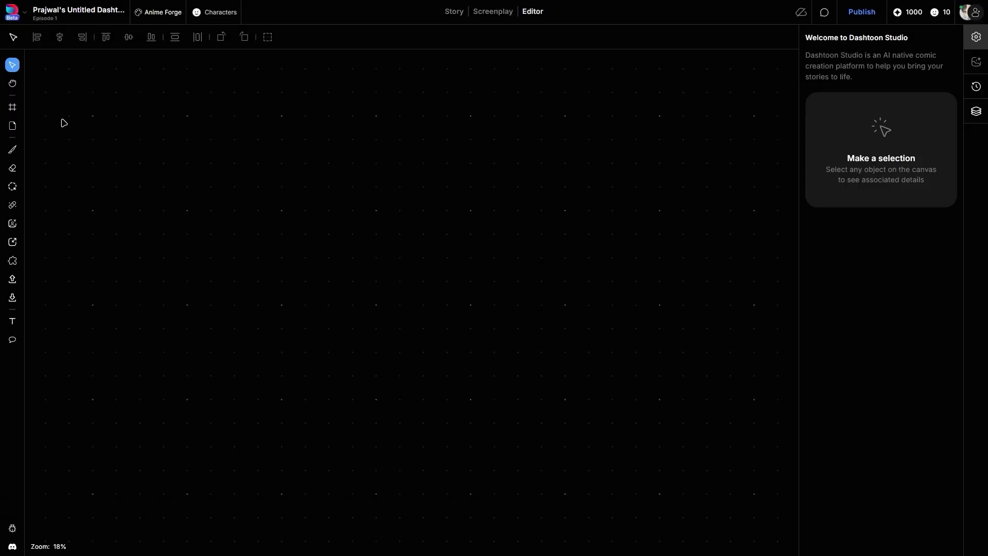
Add a new page to the empty canvas and delete it.
{"action": "left_click", "coordinate": [13, 128]}
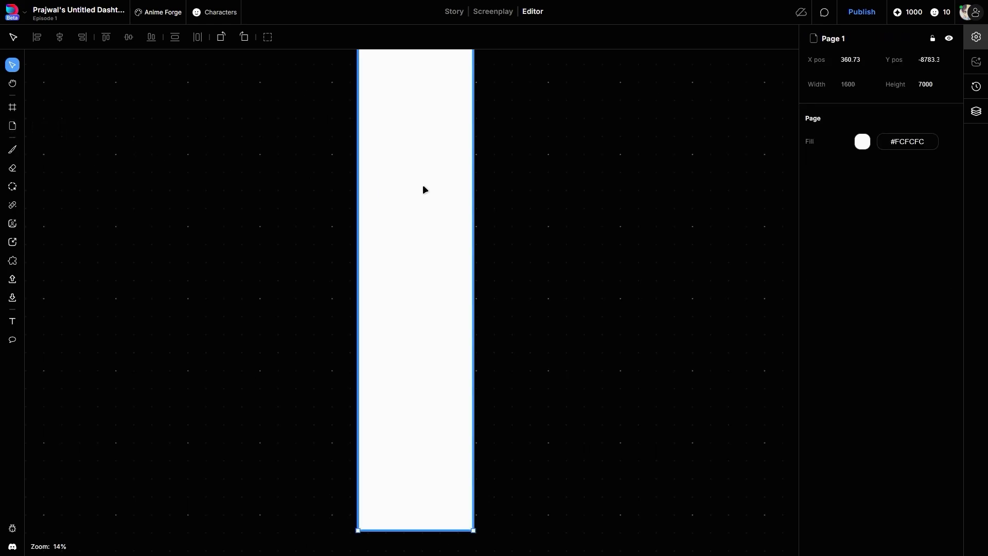
{"action": "scroll", "coordinate": [422, 184], "scroll_direction": "up", "scroll_amount": 2}
{"action": "key", "text": "Delete"}
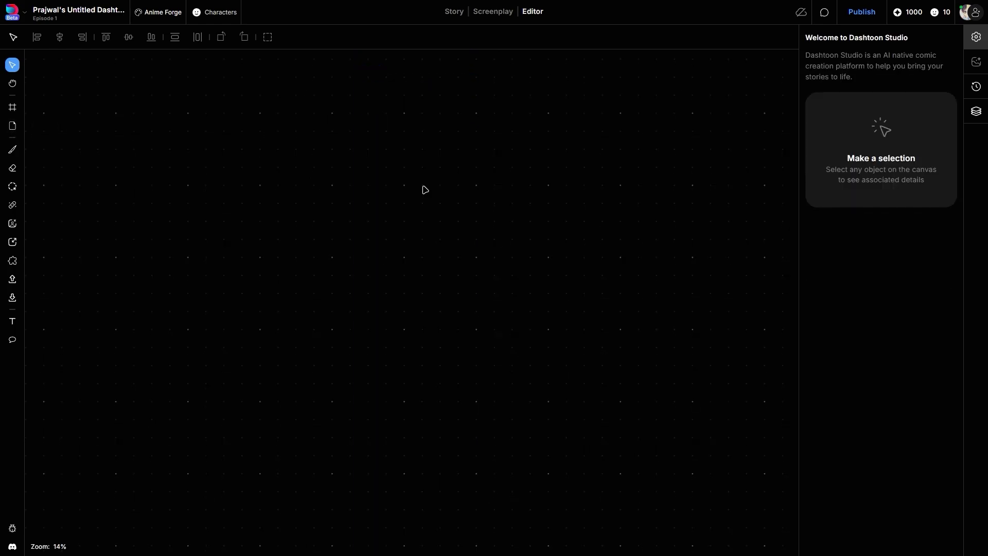
Add three new pages side by side on the empty canvas.
{"action": "key", "text": "p"}
{"action": "key", "text": "p"}
{"action": "key", "text": "p"}
{"action": "key", "text": "p"}
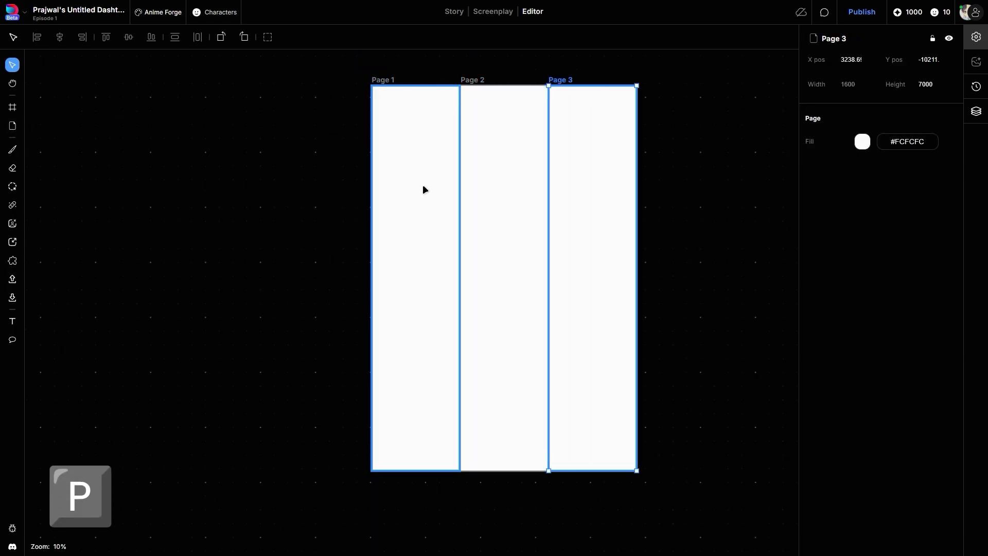